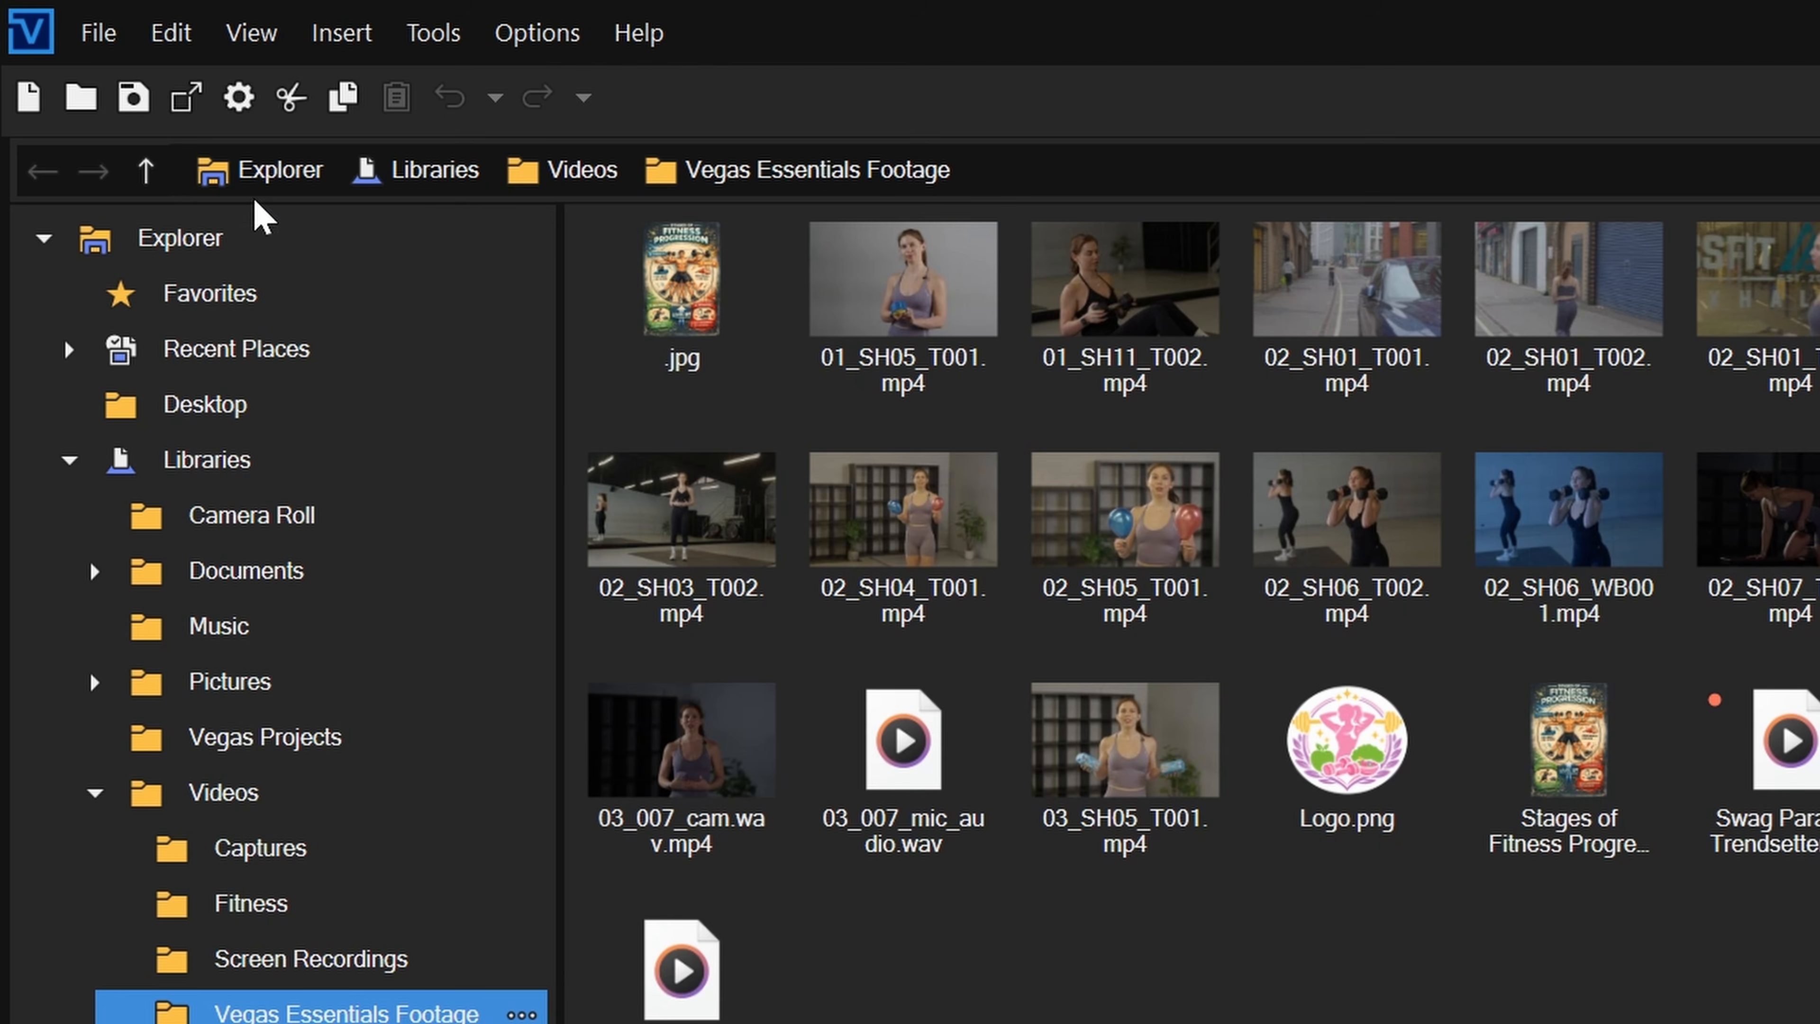
# Open the project's render settings and turn off rendering of only the loop region
pyautogui.click(186, 99)
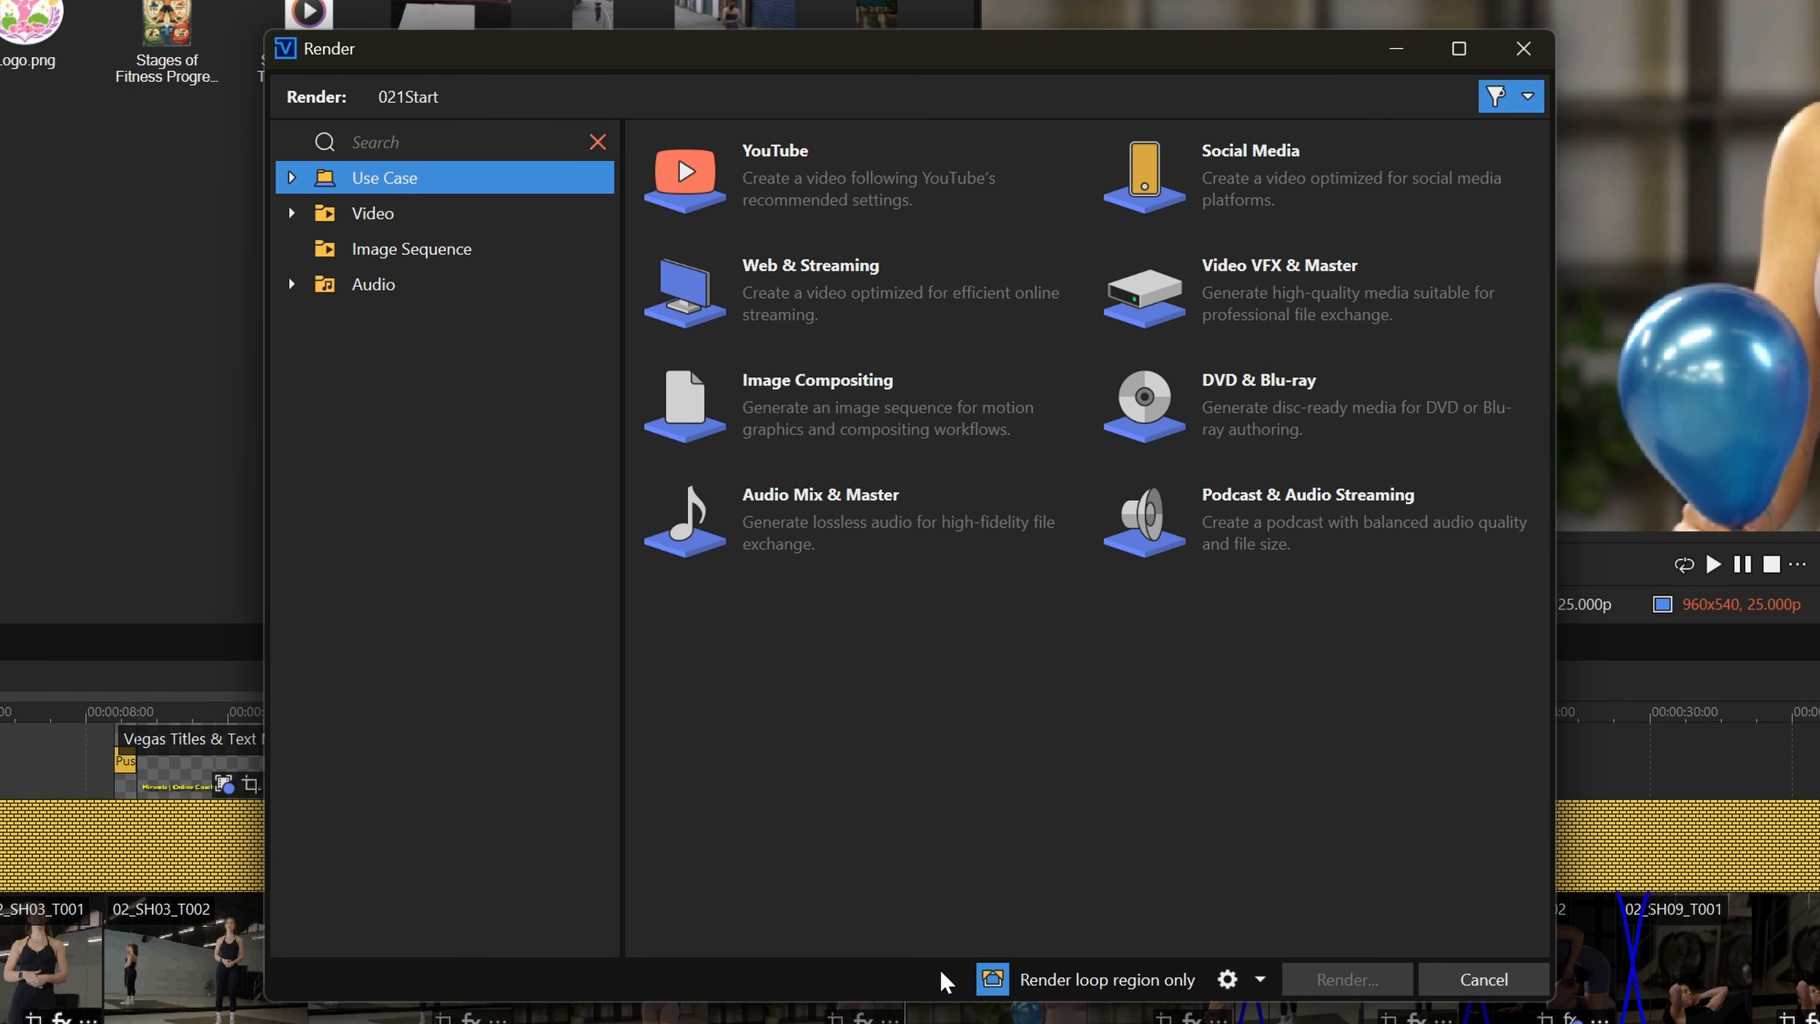
pyautogui.click(991, 980)
# Browse the Video, Image Sequence and Audio template categories, then return to the use cases and choose YouTube
pyautogui.click(384, 217)
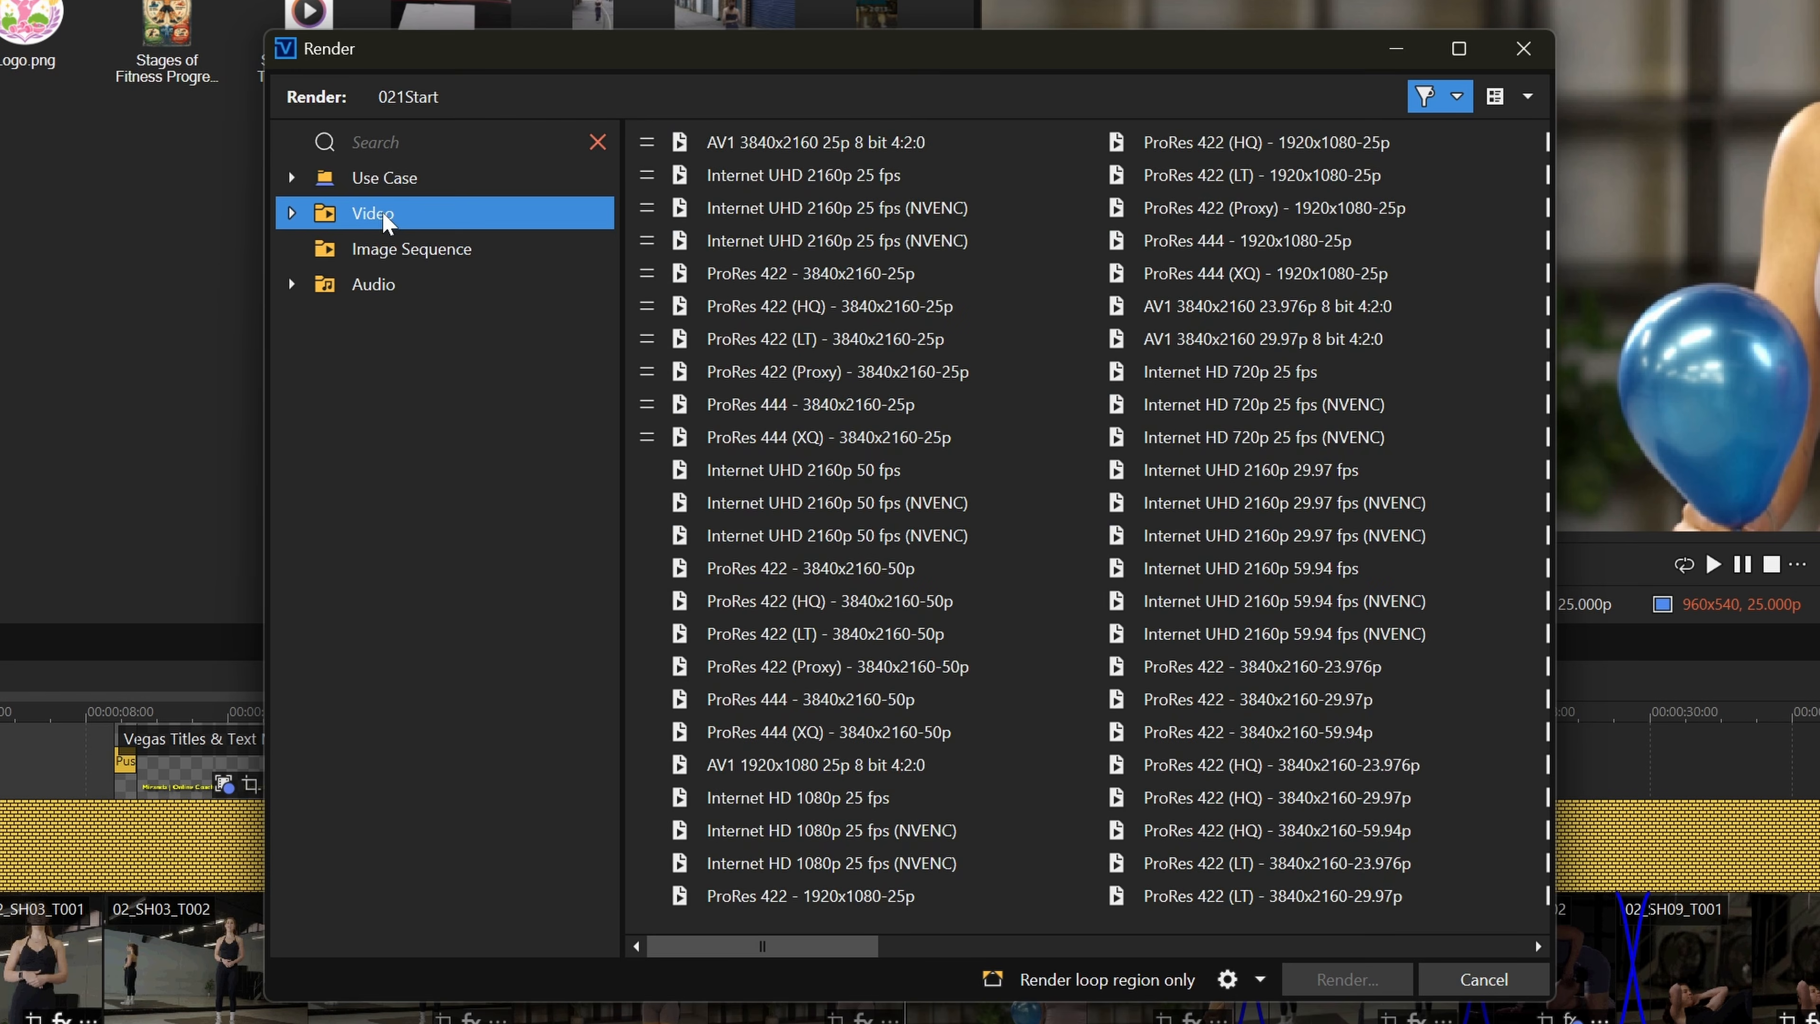
pyautogui.click(378, 254)
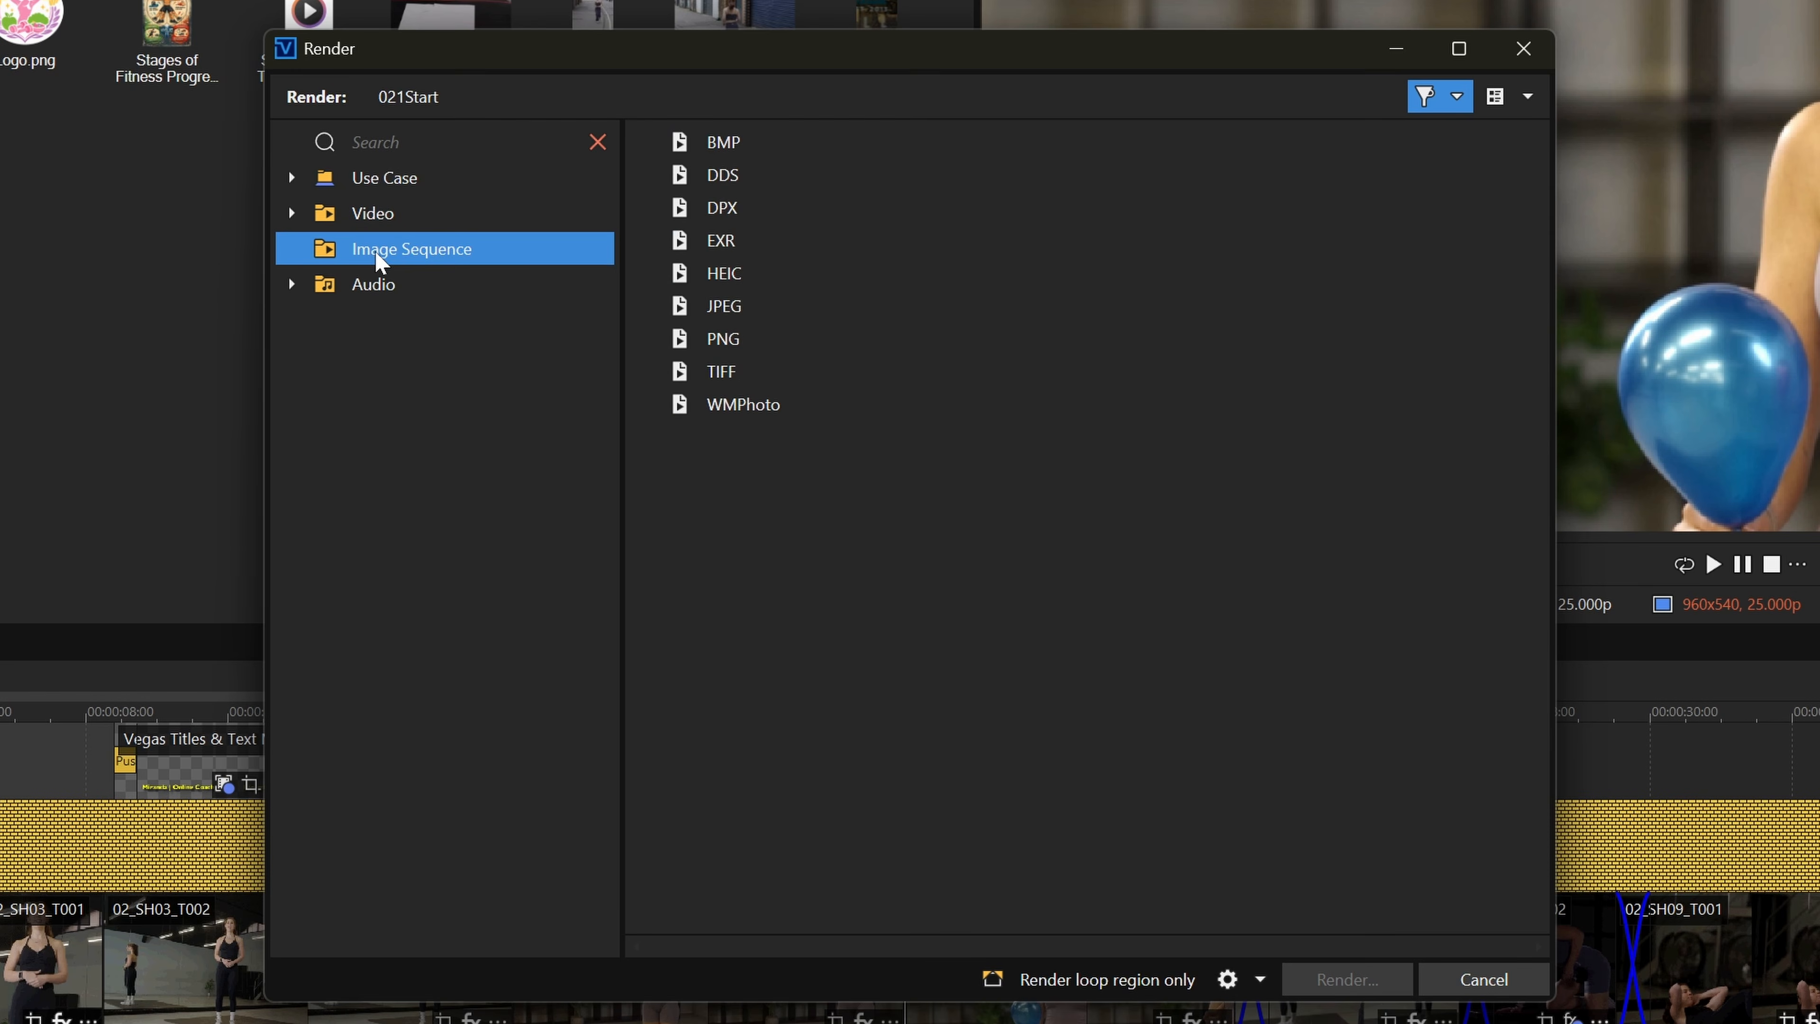
pyautogui.click(379, 292)
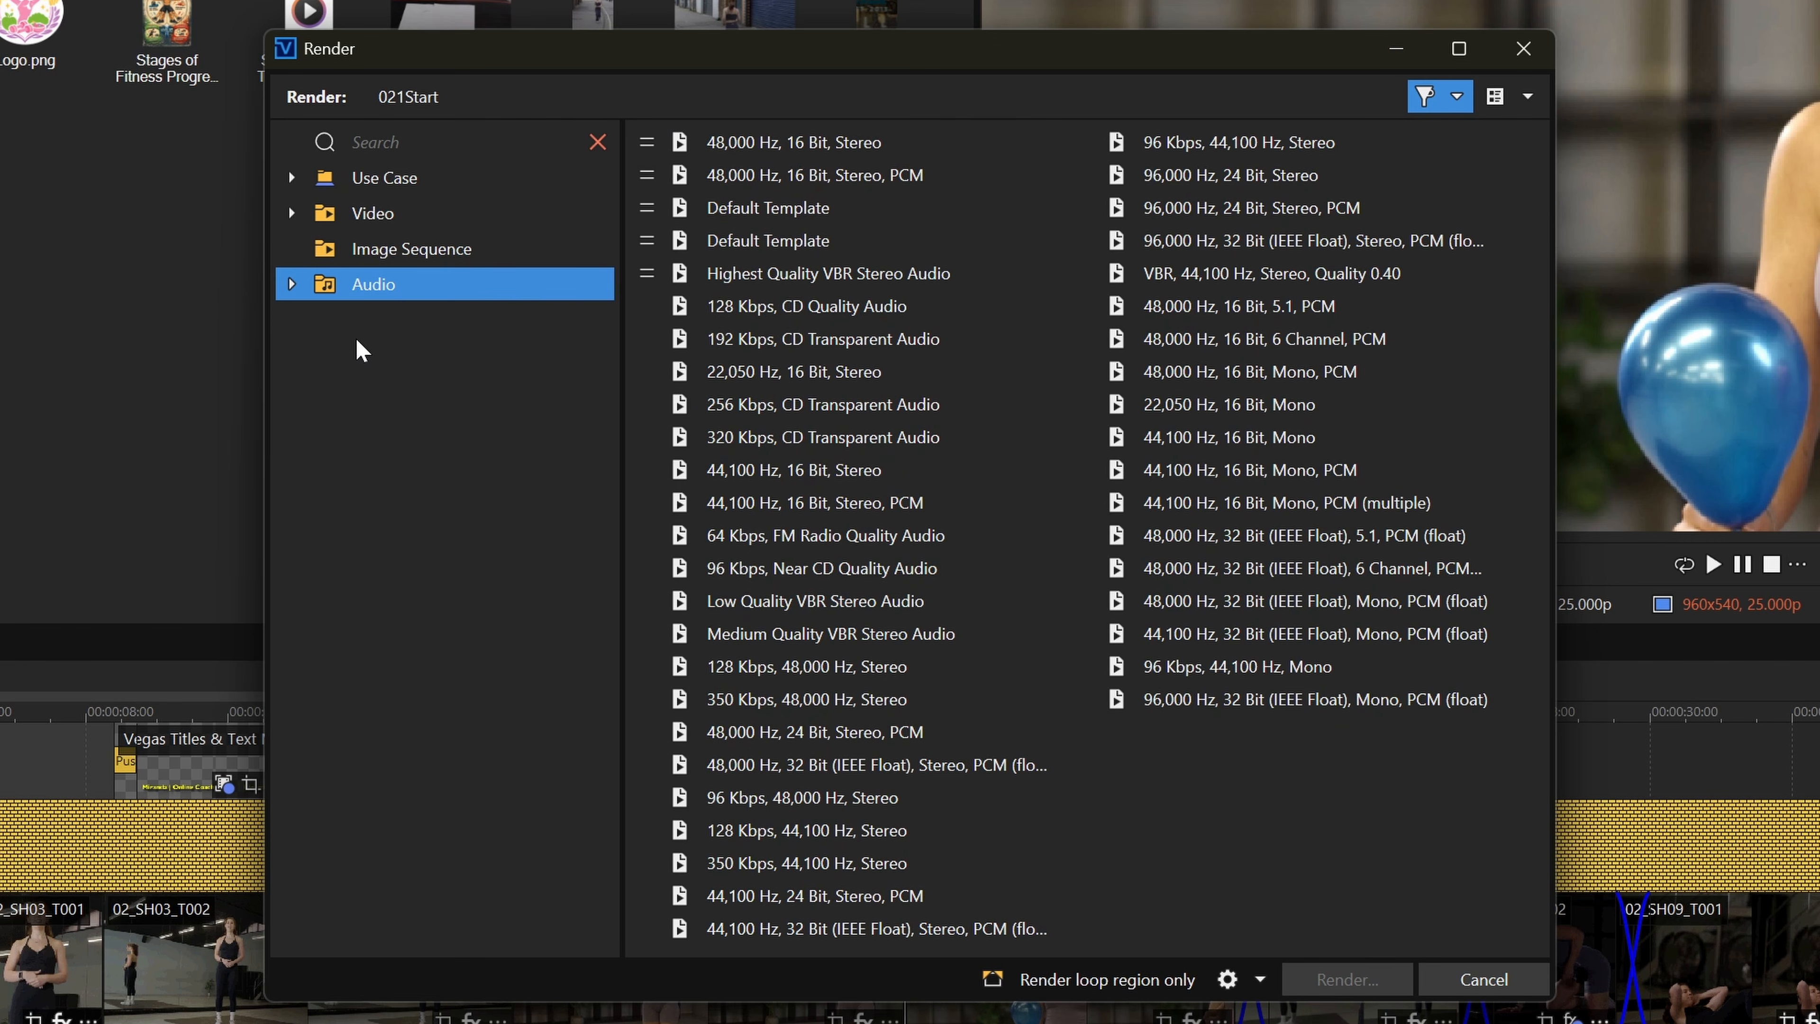
pyautogui.click(347, 183)
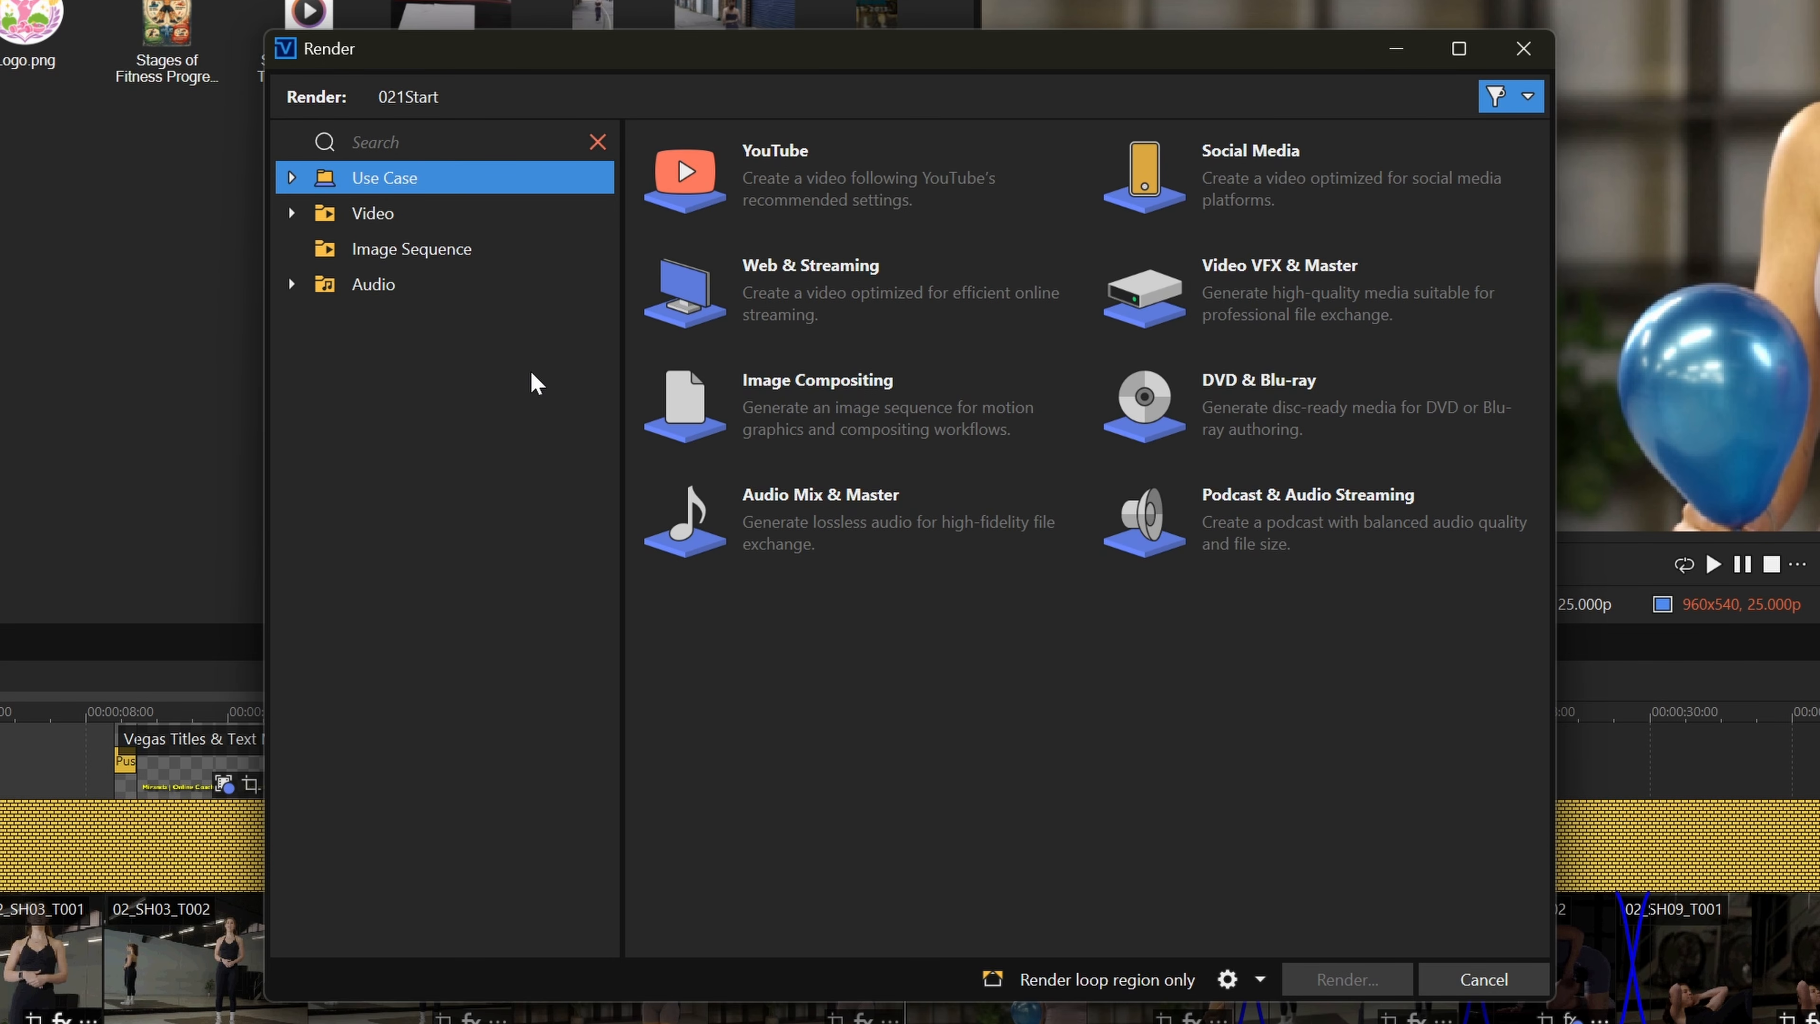
pyautogui.click(706, 187)
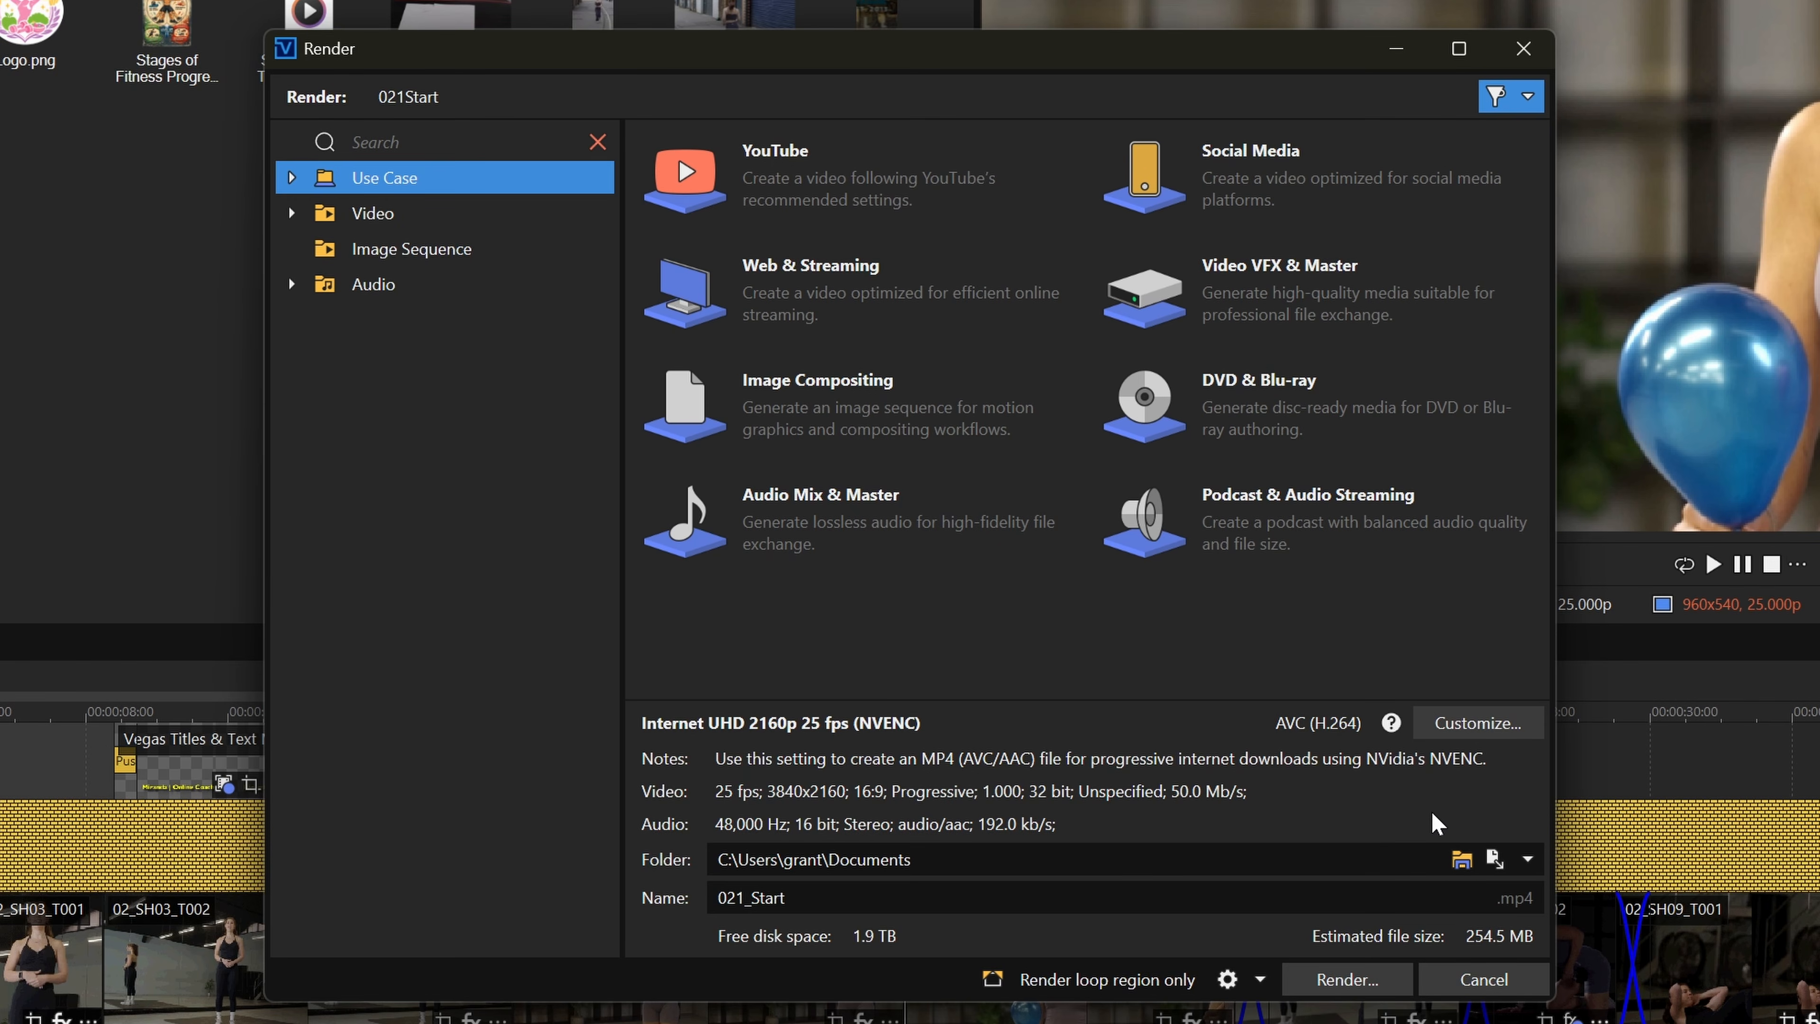
# Set the render's output folder to Desktop and its file name to Fitness_Final
pyautogui.click(1460, 860)
pyautogui.moveTo(487, 570); pyautogui.dragTo(459, 297)
pyautogui.click(374, 434)
pyautogui.click(1671, 1001)
pyautogui.moveTo(987, 895); pyautogui.dragTo(516, 922)
pyautogui.write('Fitness_Final')
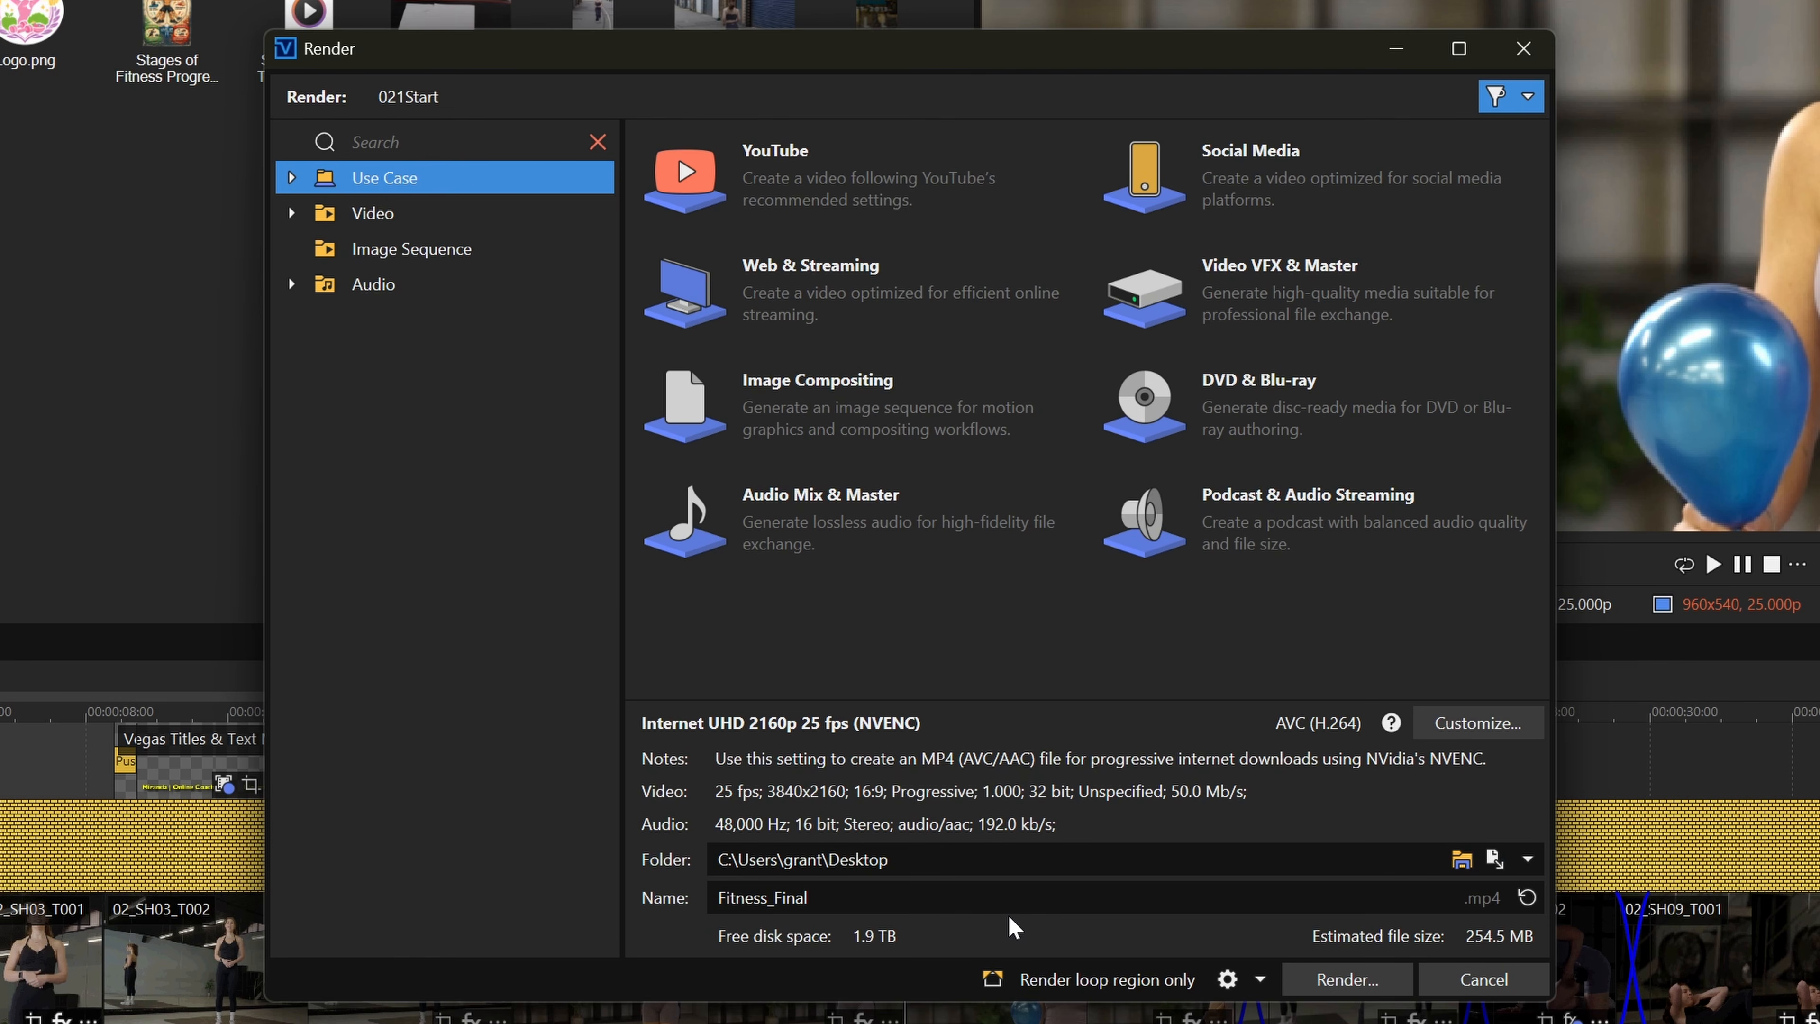
# Search the render templates for "uhd", view the available template filters, and clear the search
pyautogui.click(444, 142)
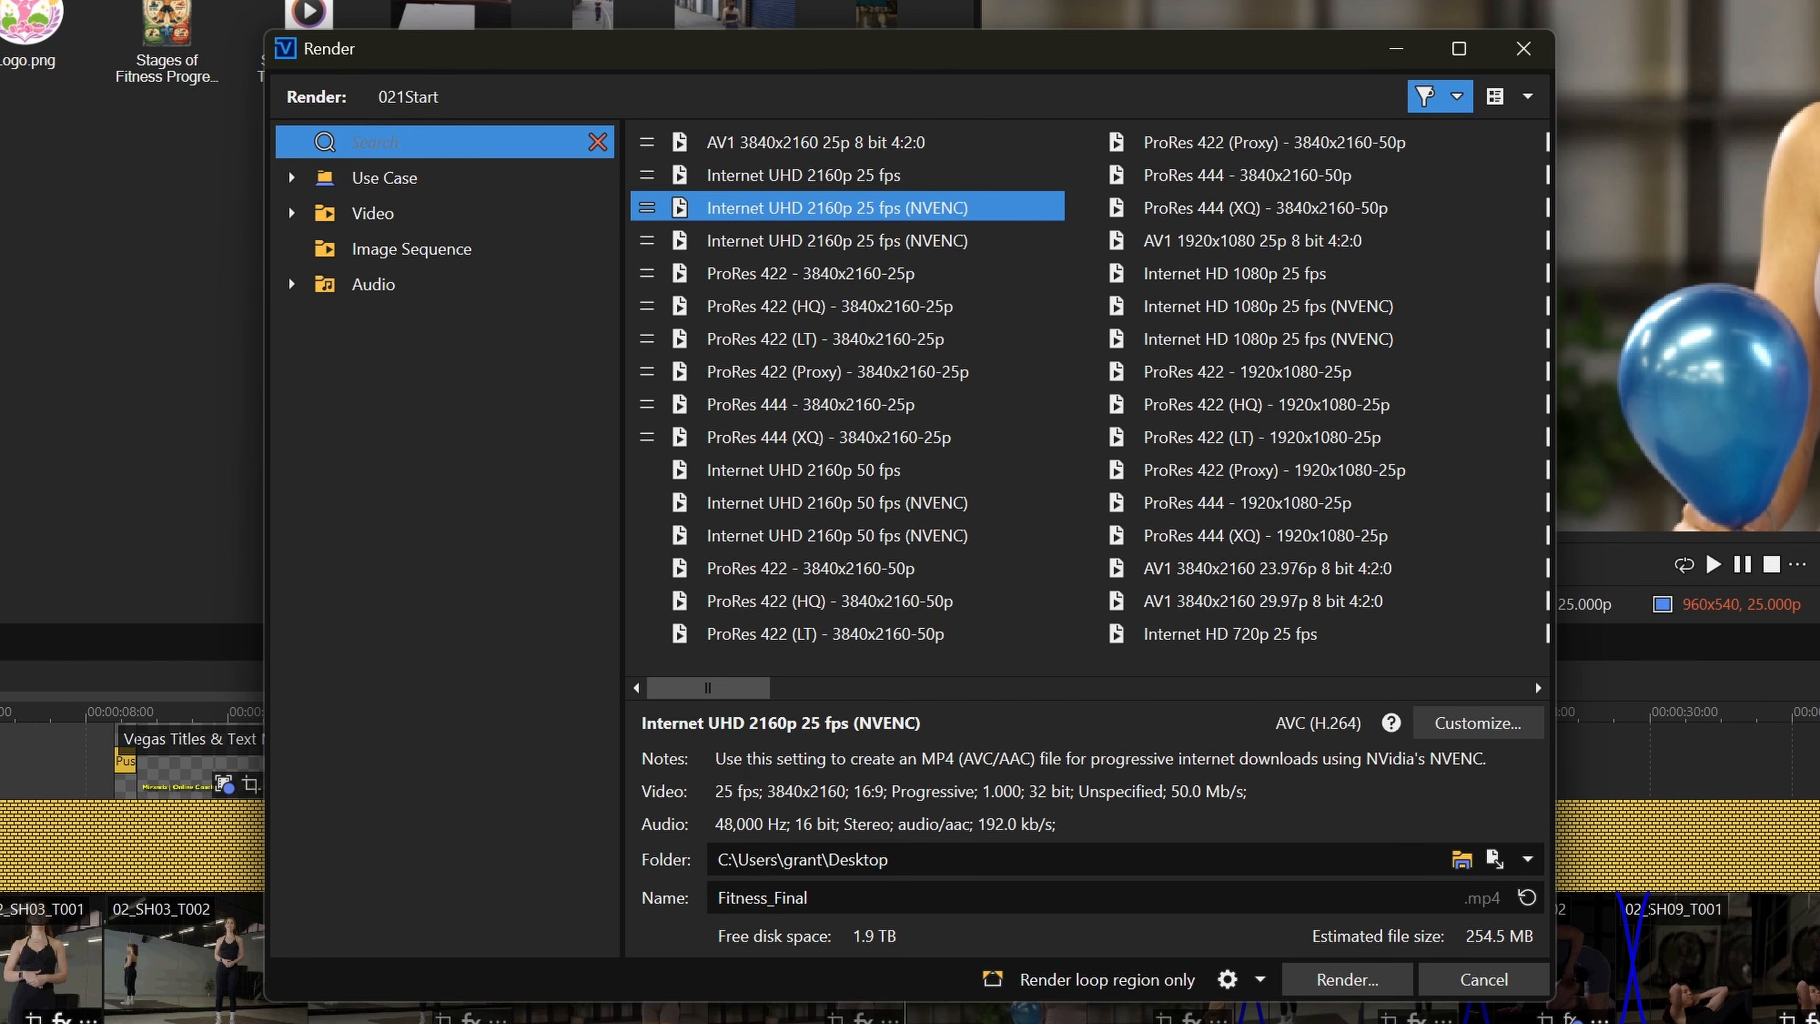
pyautogui.write('uhd')
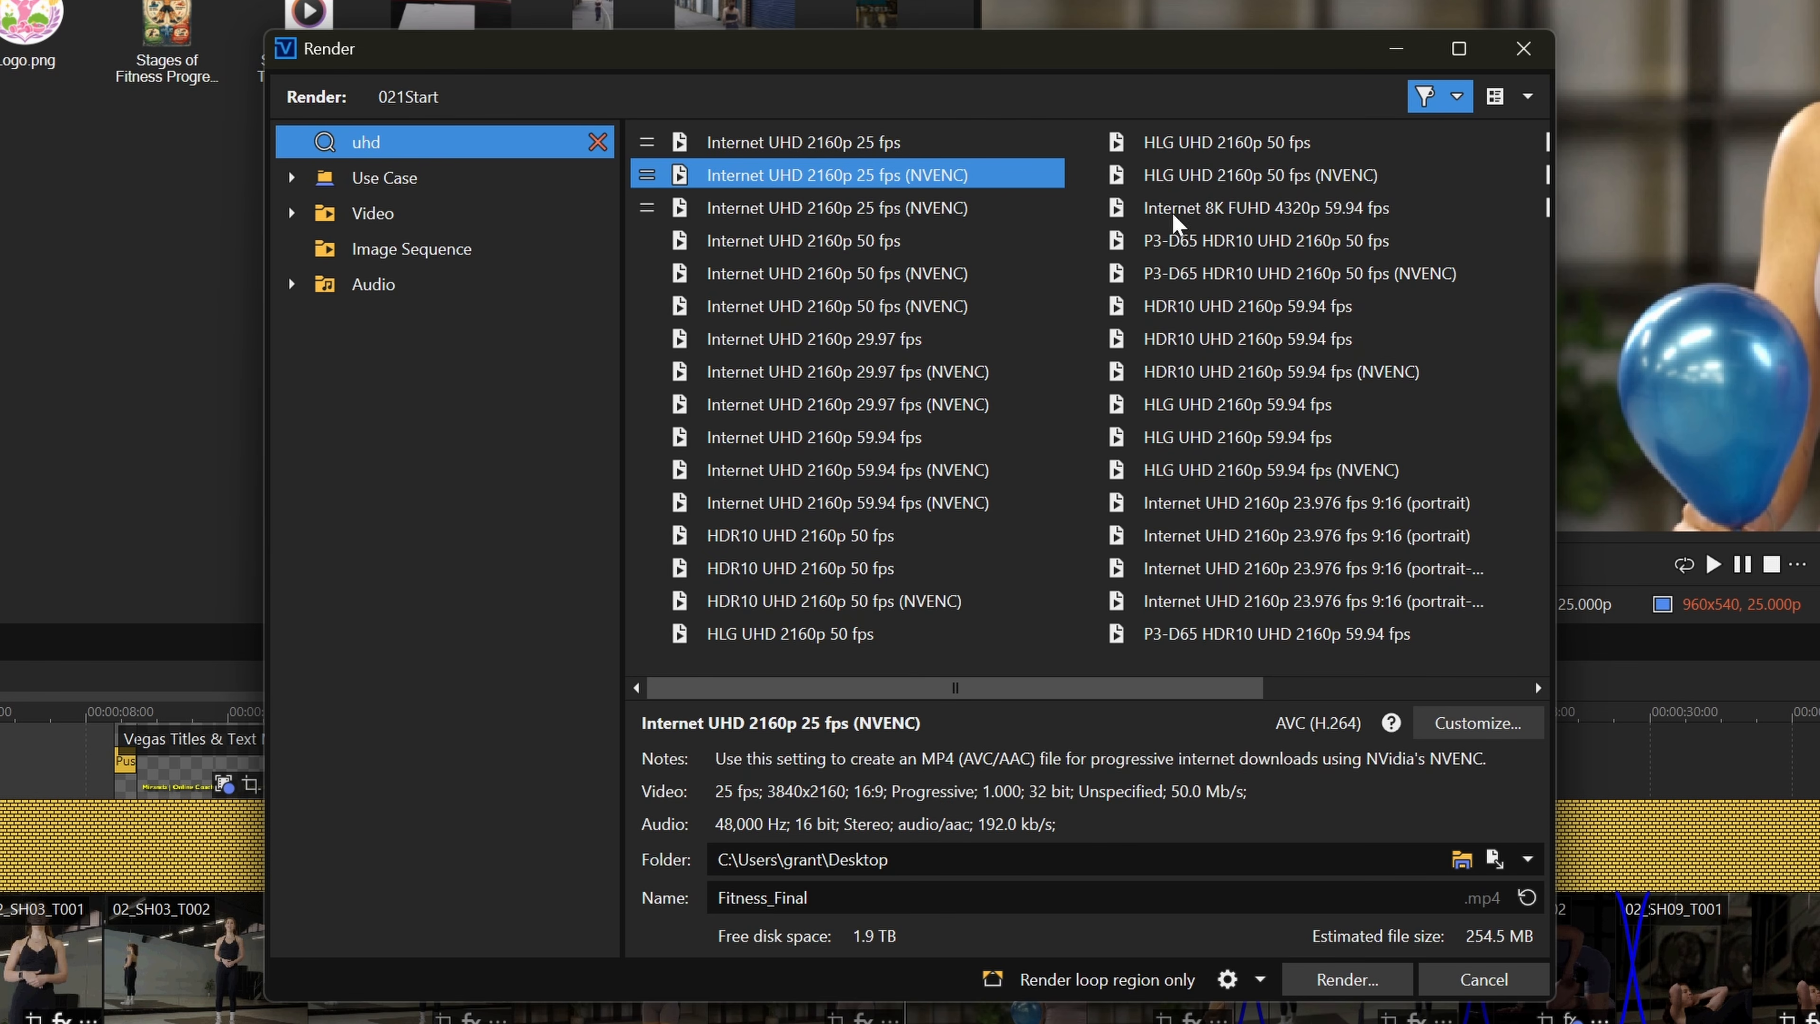
pyautogui.click(1456, 98)
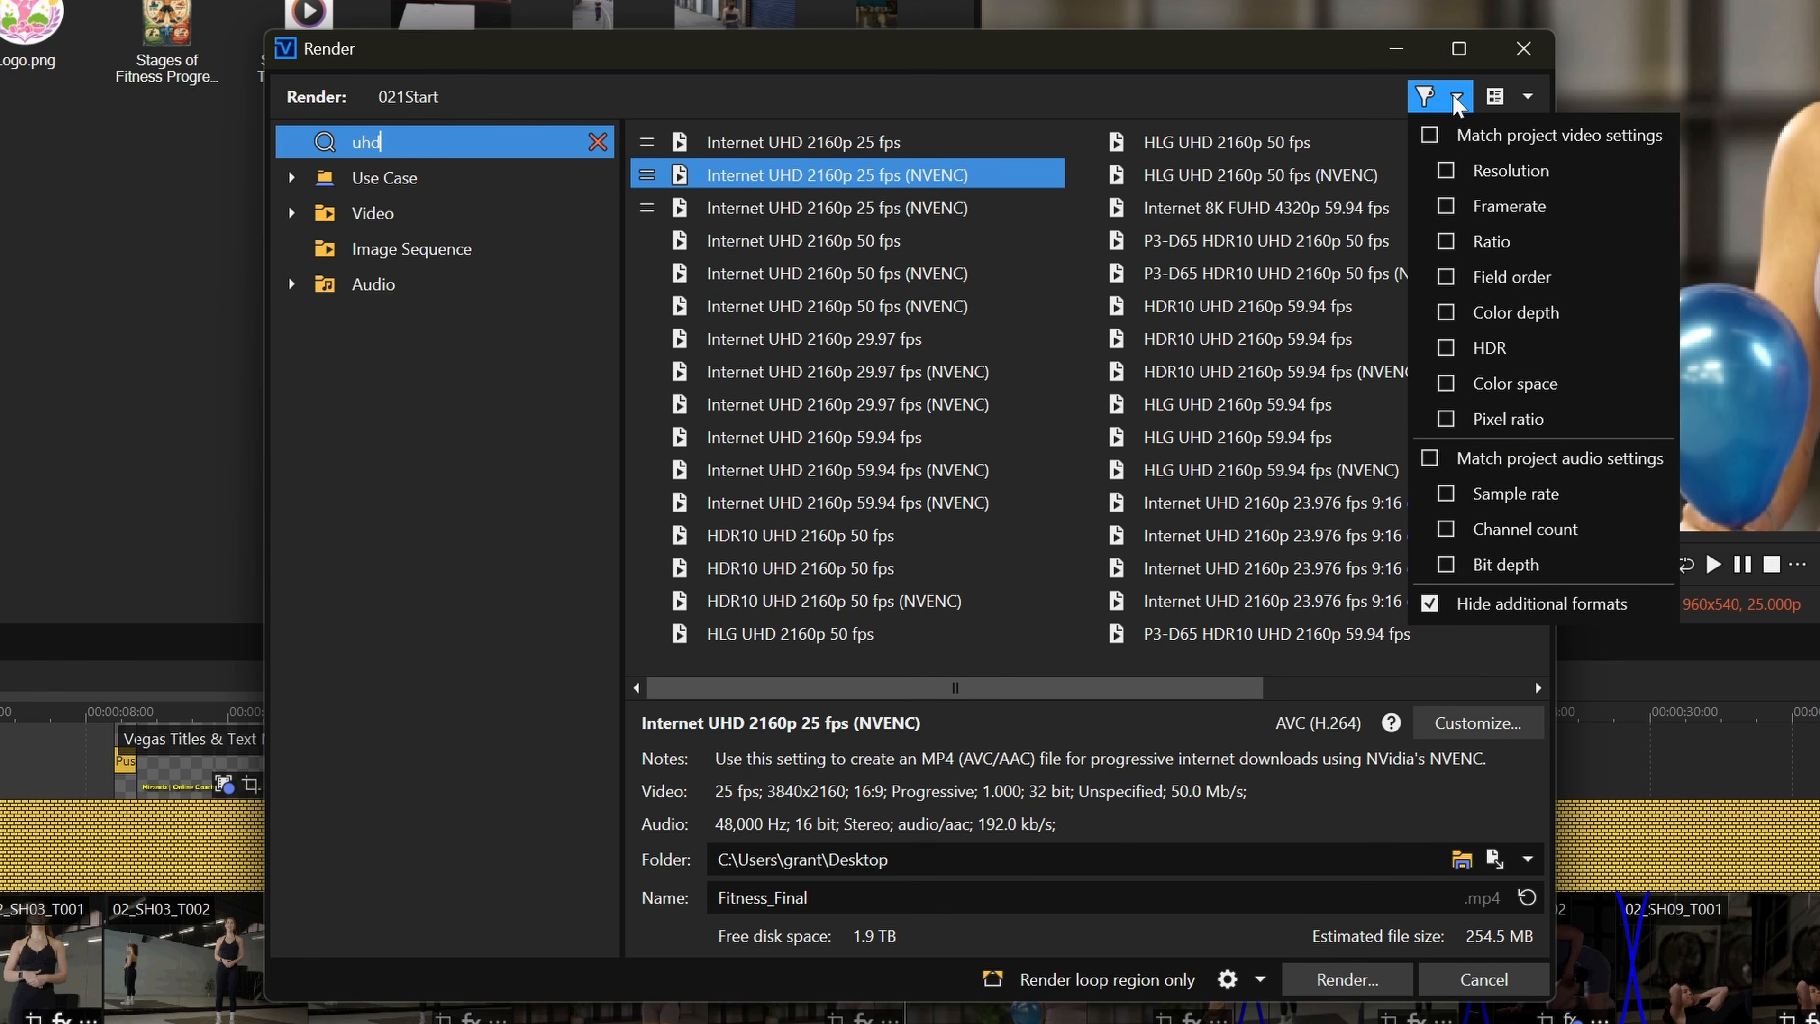
pyautogui.click(1462, 100)
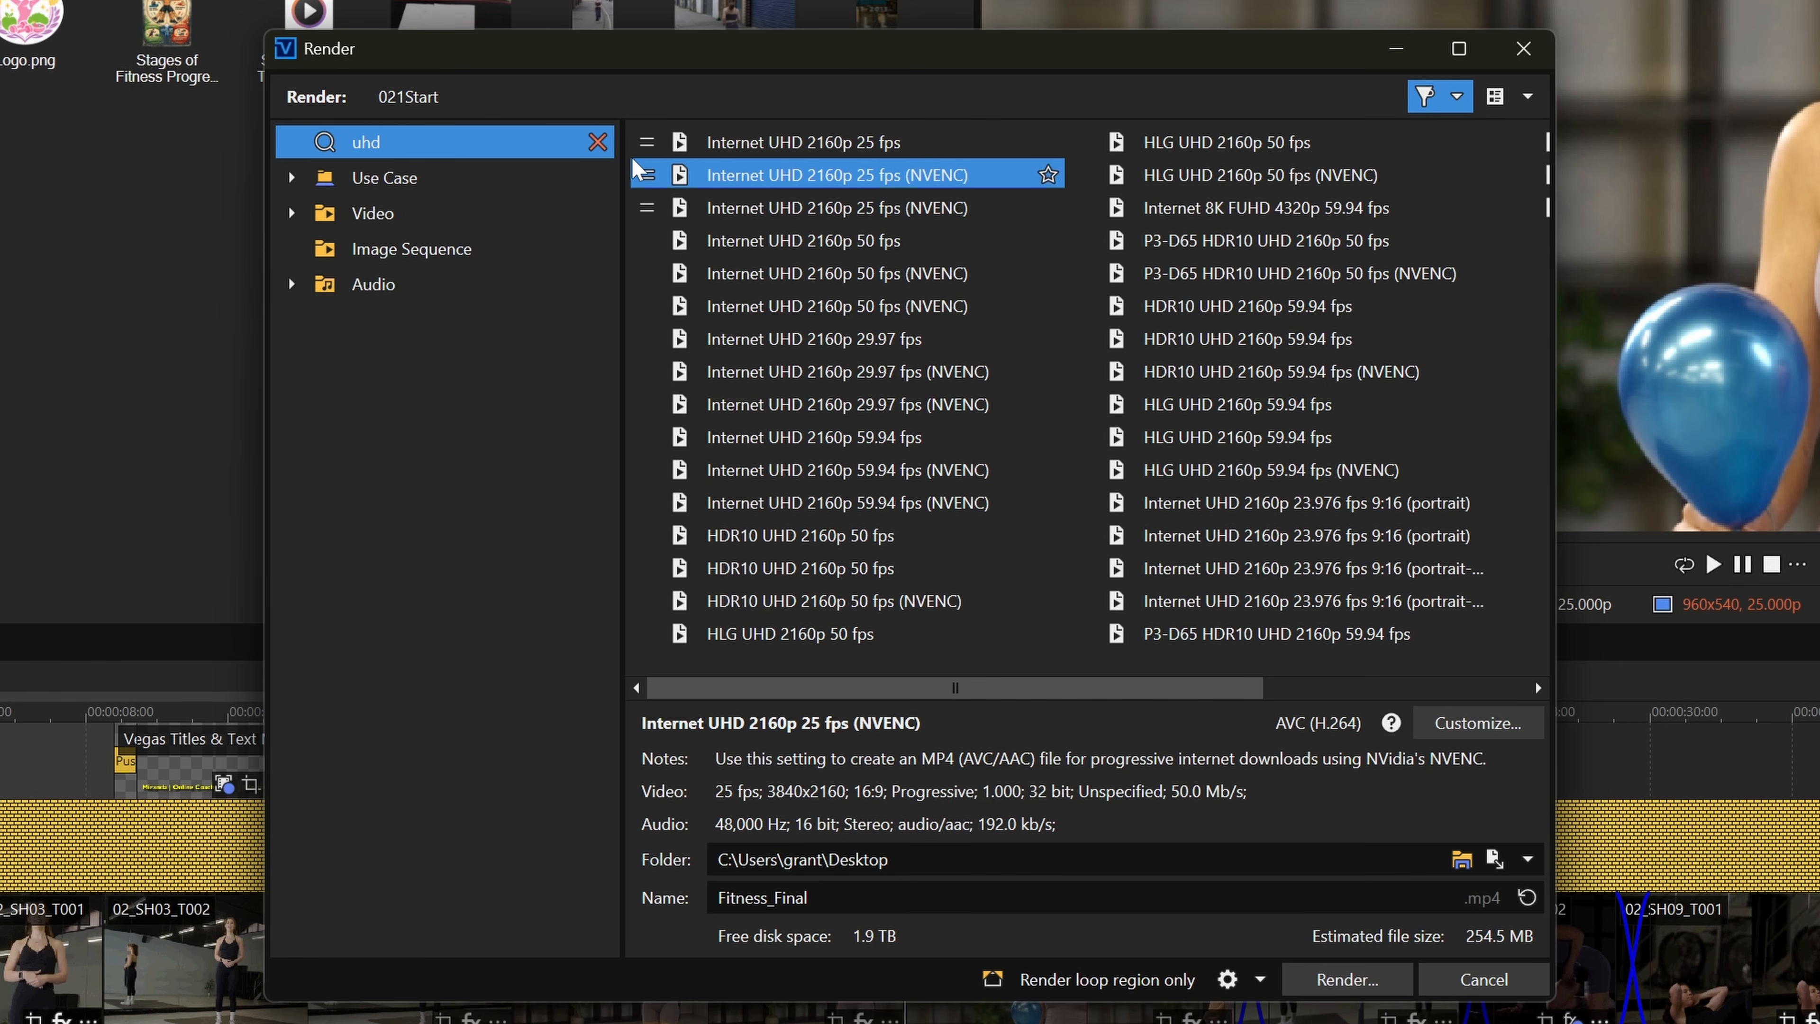
pyautogui.click(598, 141)
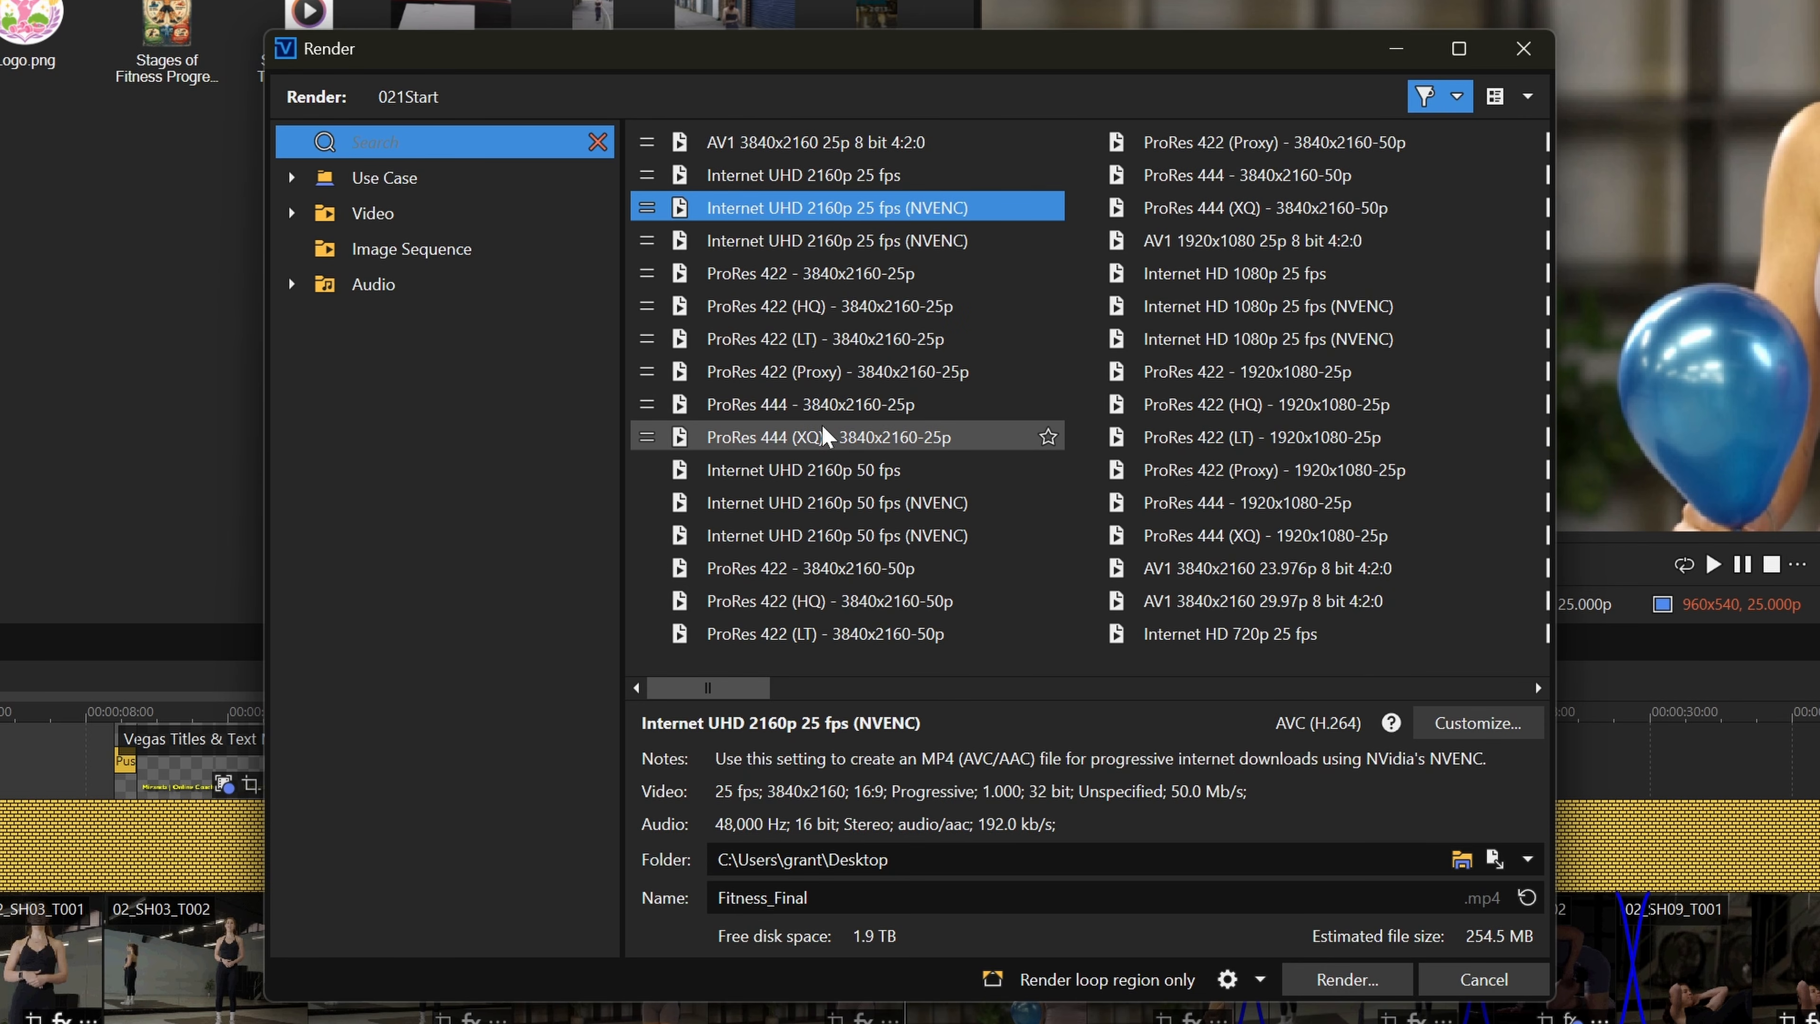
# Compare the settings of the ProRes 3840x2160-25p templates and return to Internet UHD 2160p 25 fps (NVENC)
pyautogui.click(824, 436)
pyautogui.click(822, 404)
pyautogui.click(822, 371)
pyautogui.click(824, 340)
pyautogui.click(824, 307)
pyautogui.click(826, 274)
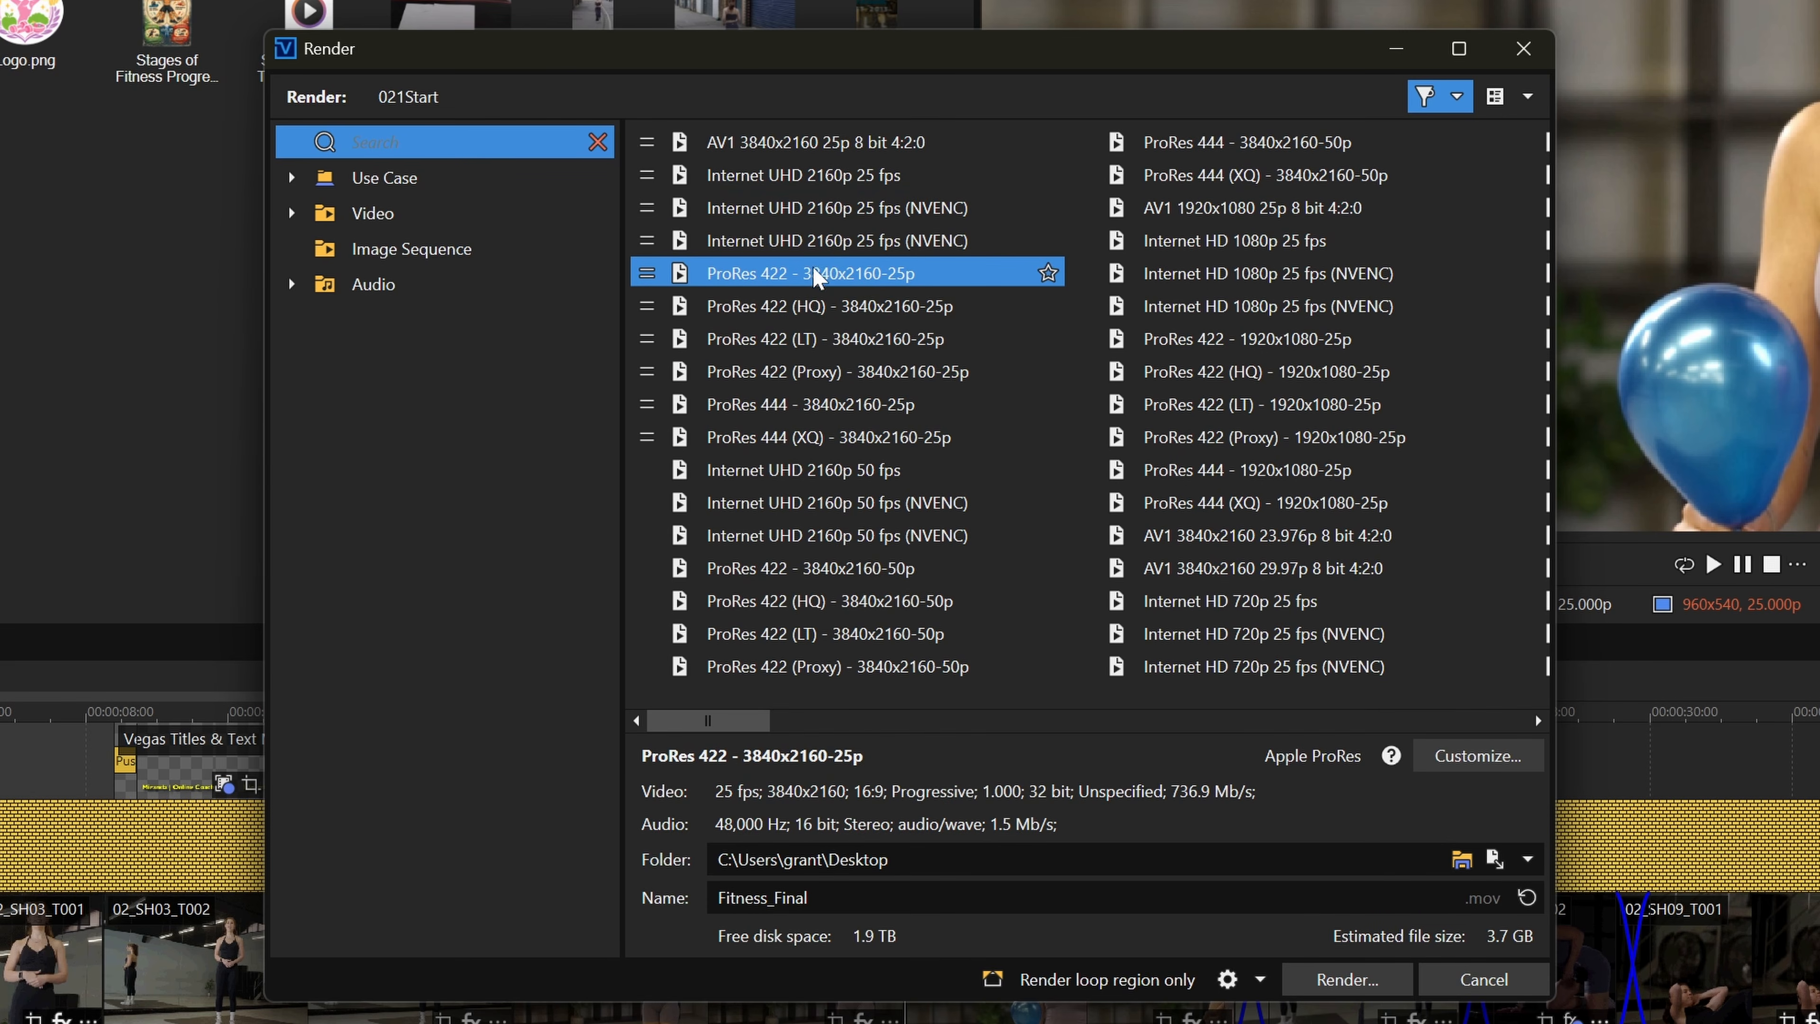
pyautogui.click(829, 207)
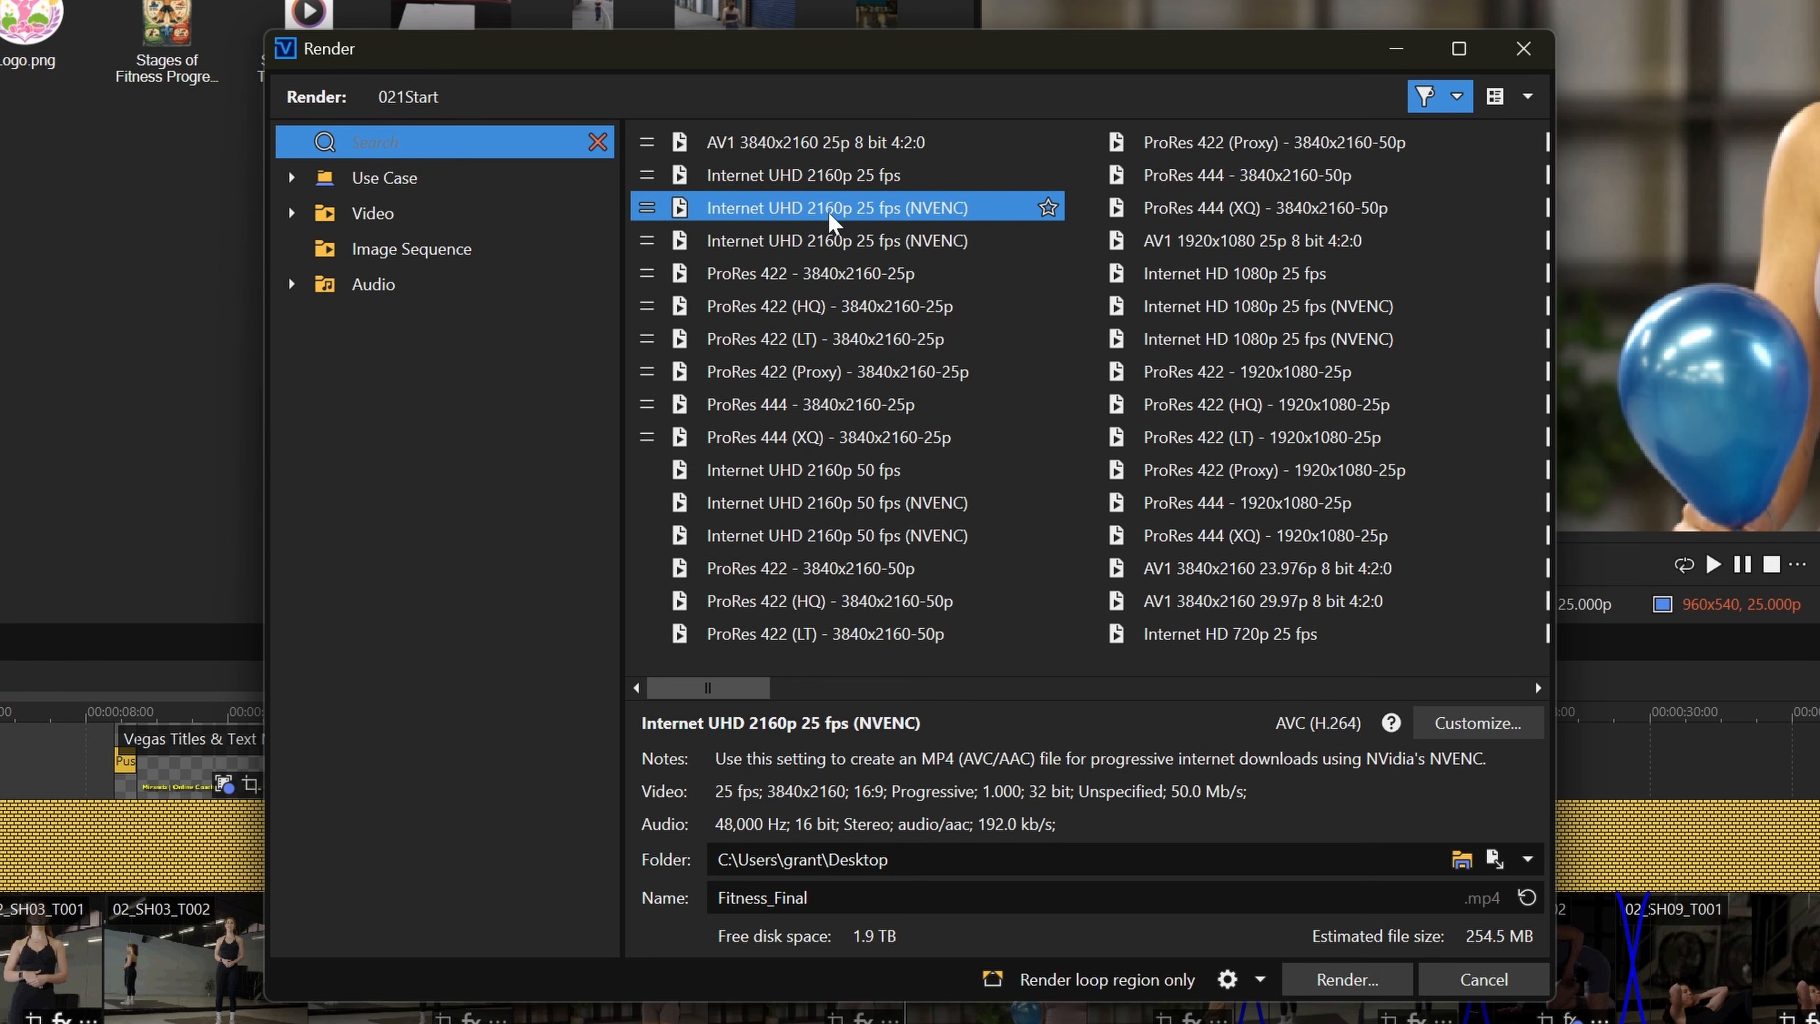
# Inspect templates that differ from the project settings, including Internet HD 720p 25 fps and AV1 3840x2160 23.976p
pyautogui.click(1223, 634)
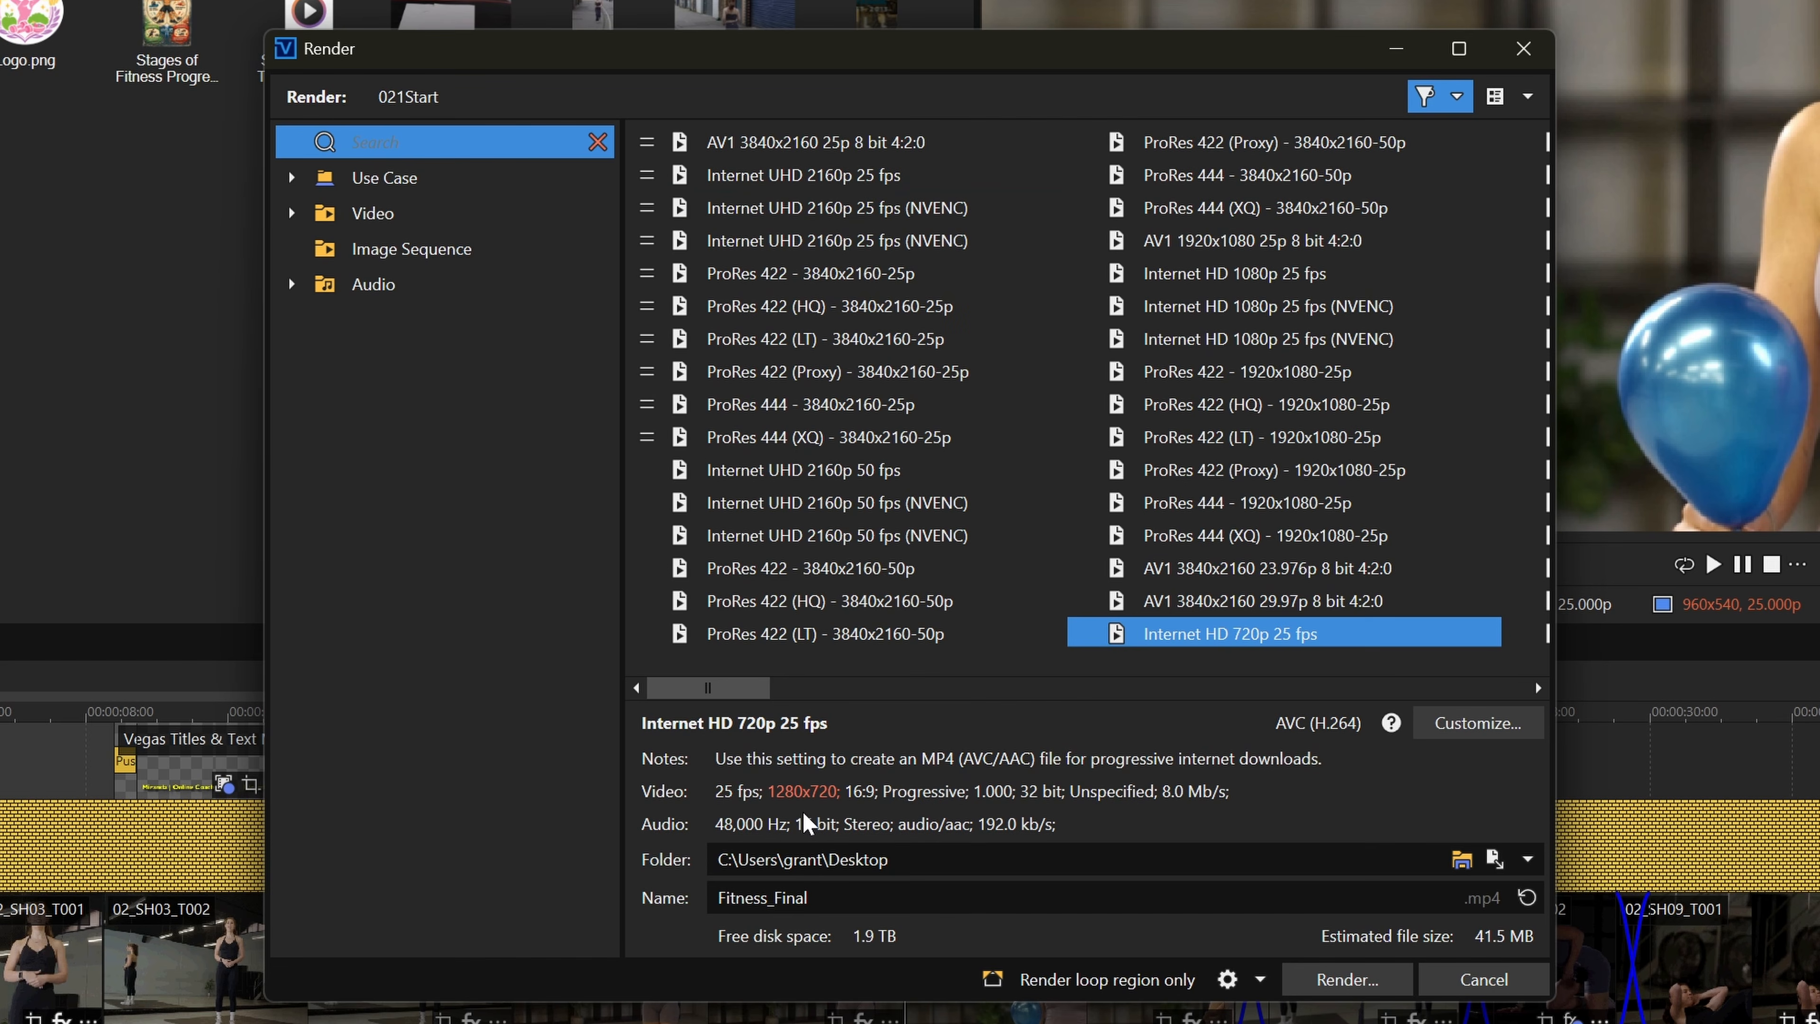
pyautogui.click(1210, 605)
pyautogui.click(1211, 574)
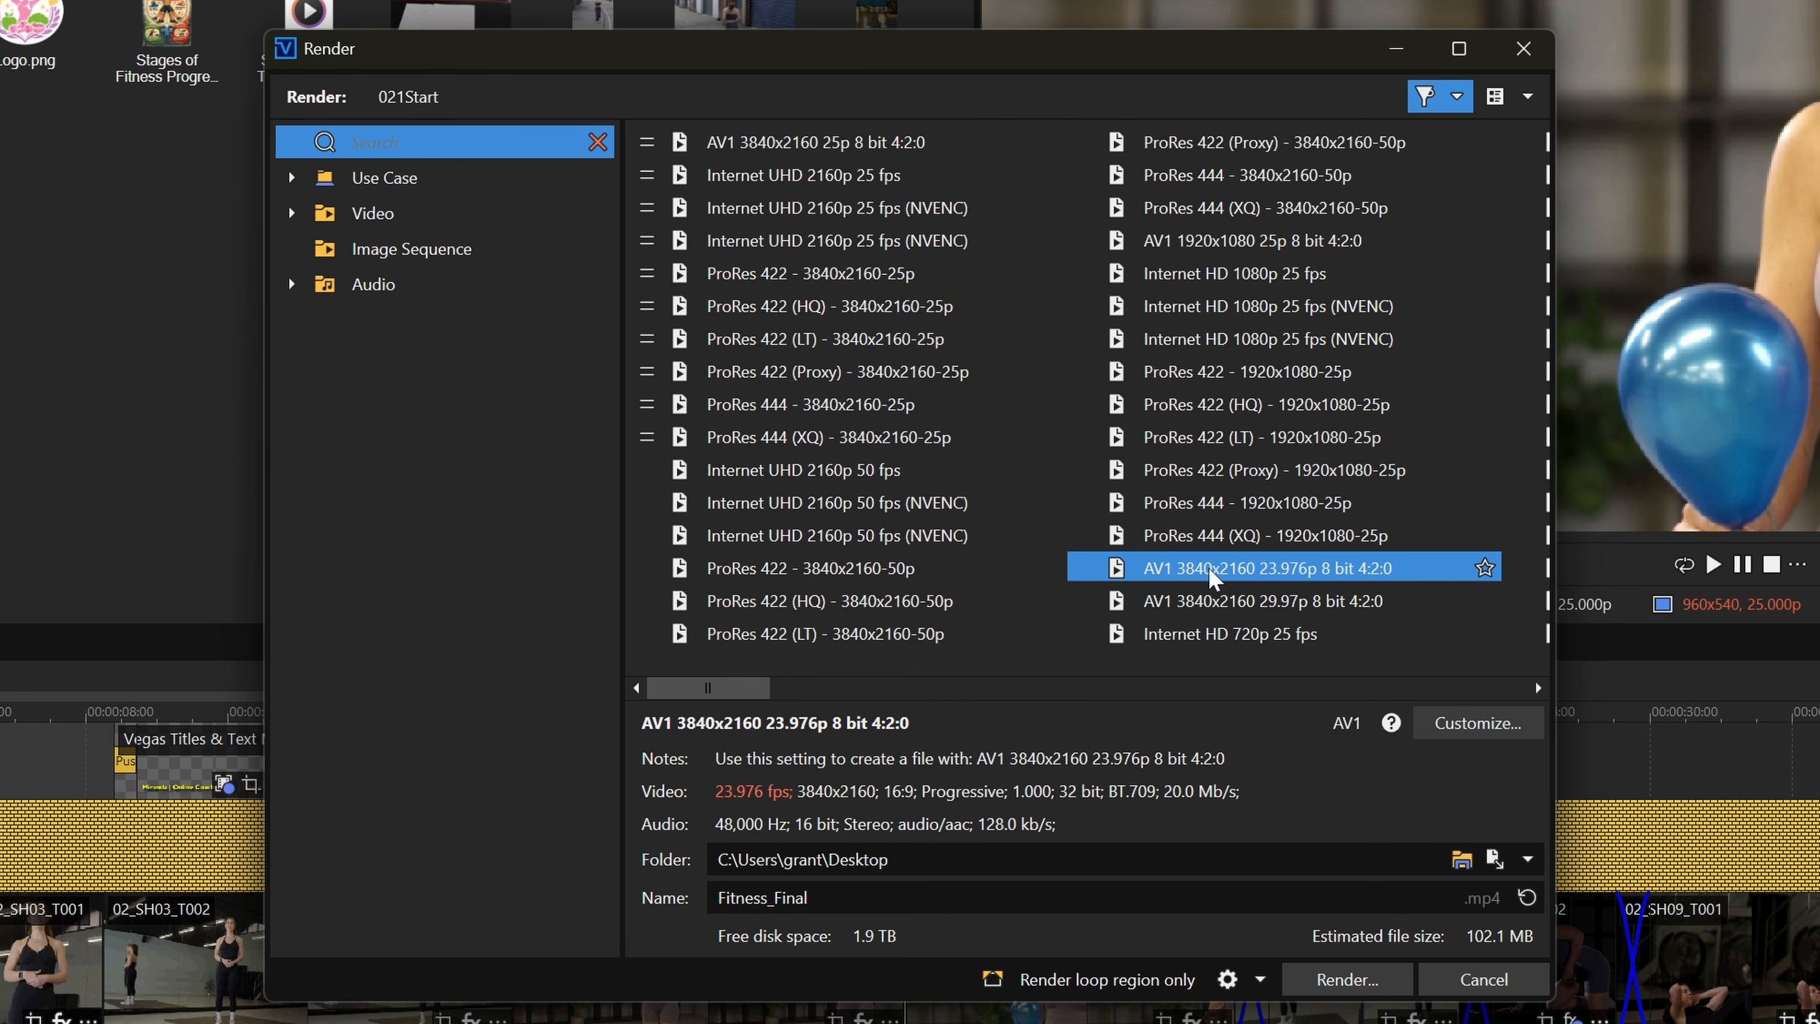
pyautogui.click(1210, 534)
pyautogui.click(1208, 405)
pyautogui.click(1195, 308)
pyautogui.click(1196, 209)
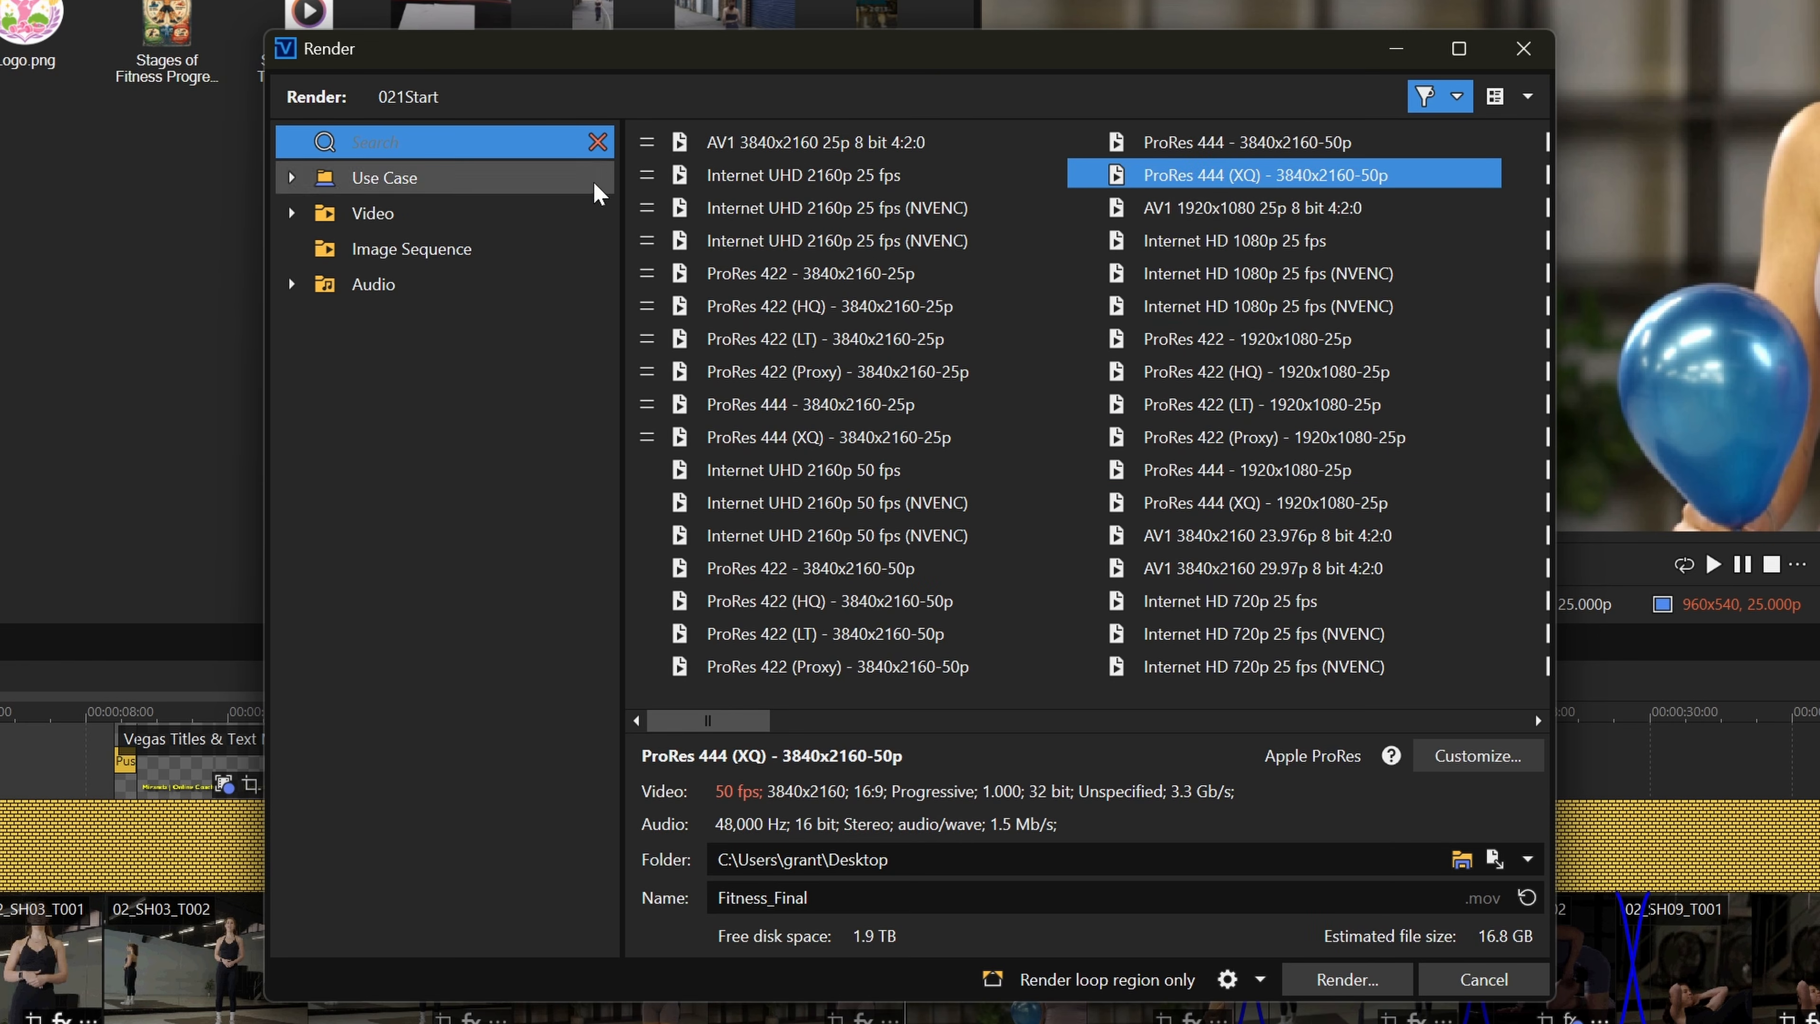
# Select the Internet UHD 2160p 25 fps (NVENC) template from the YouTube use case
pyautogui.click(359, 178)
pyautogui.click(291, 177)
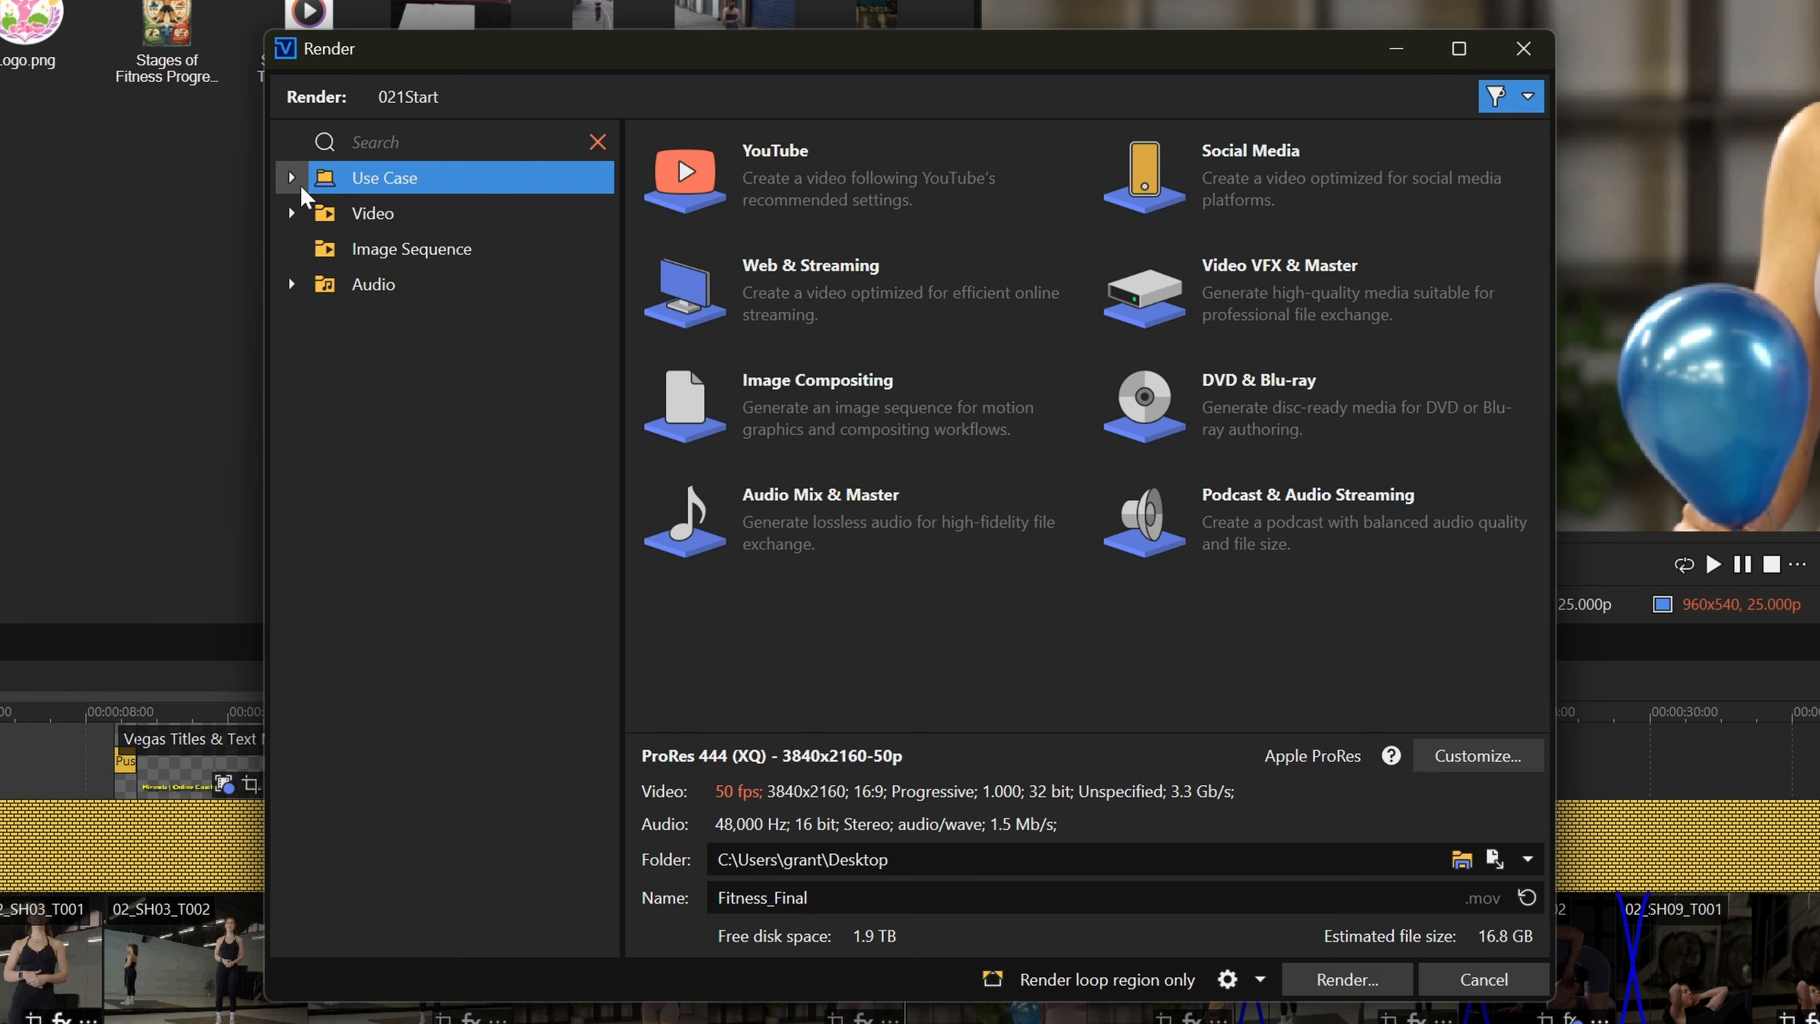
pyautogui.click(410, 220)
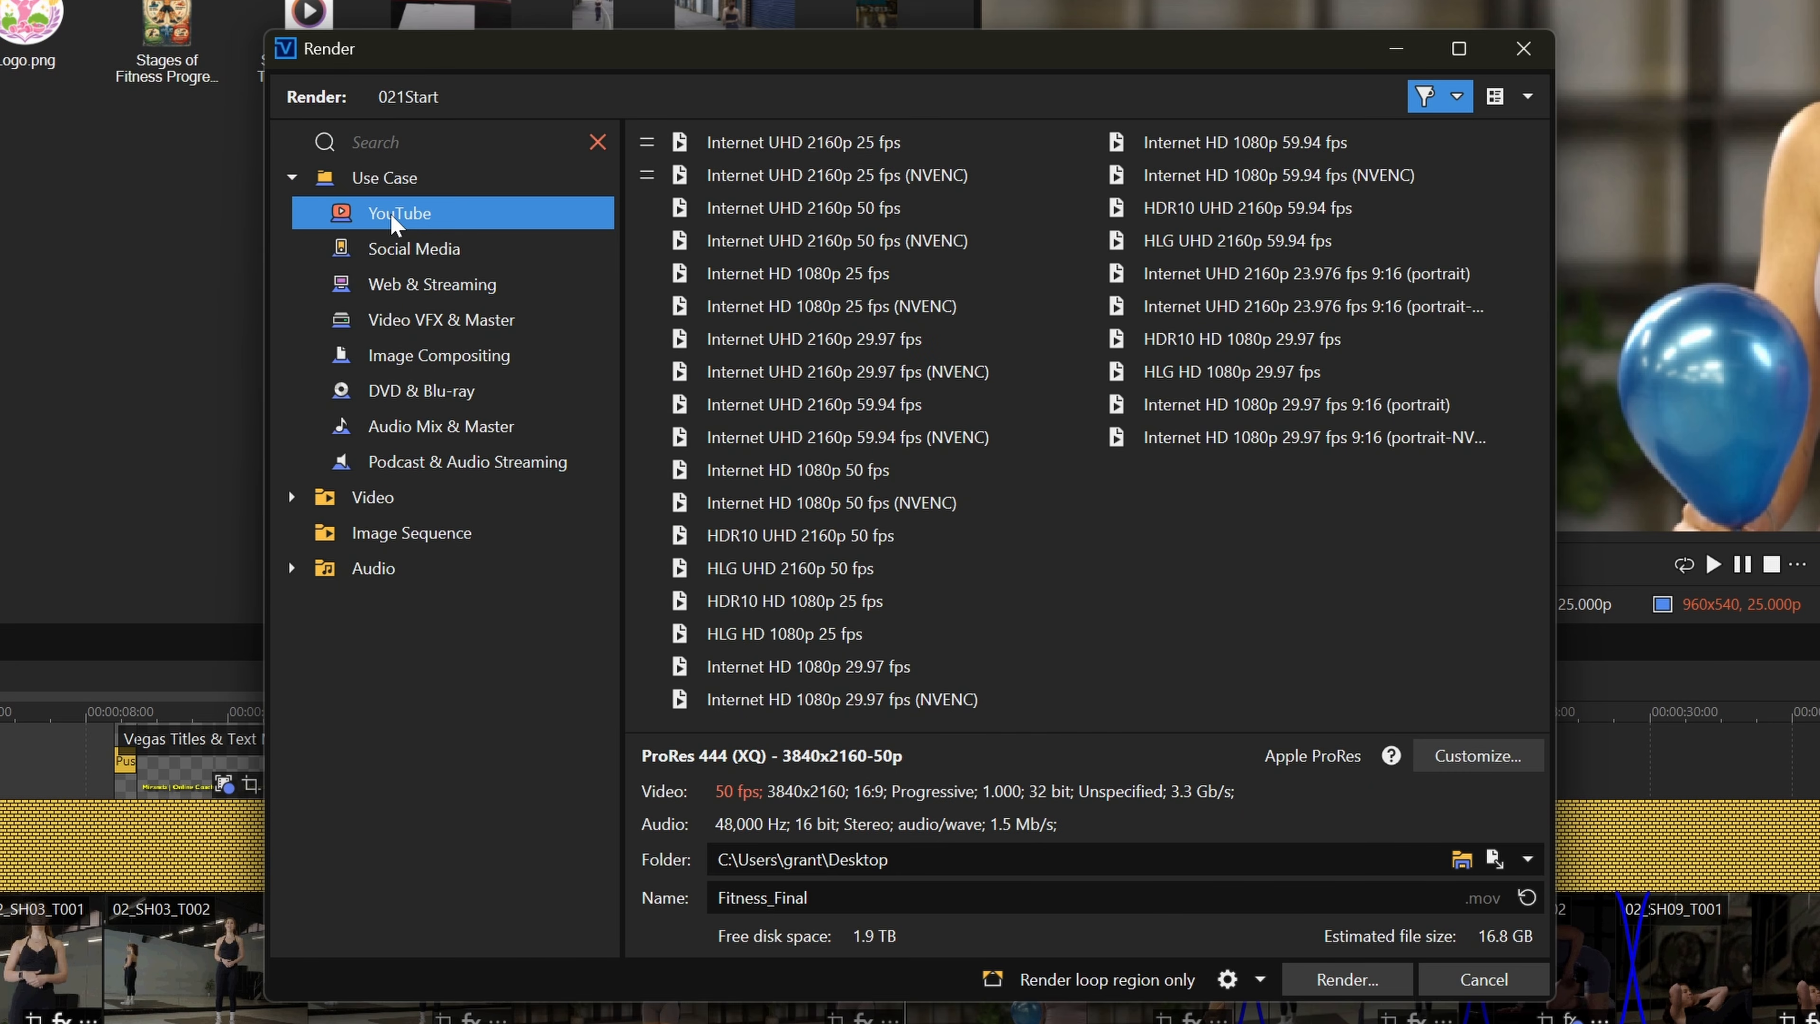
pyautogui.click(957, 176)
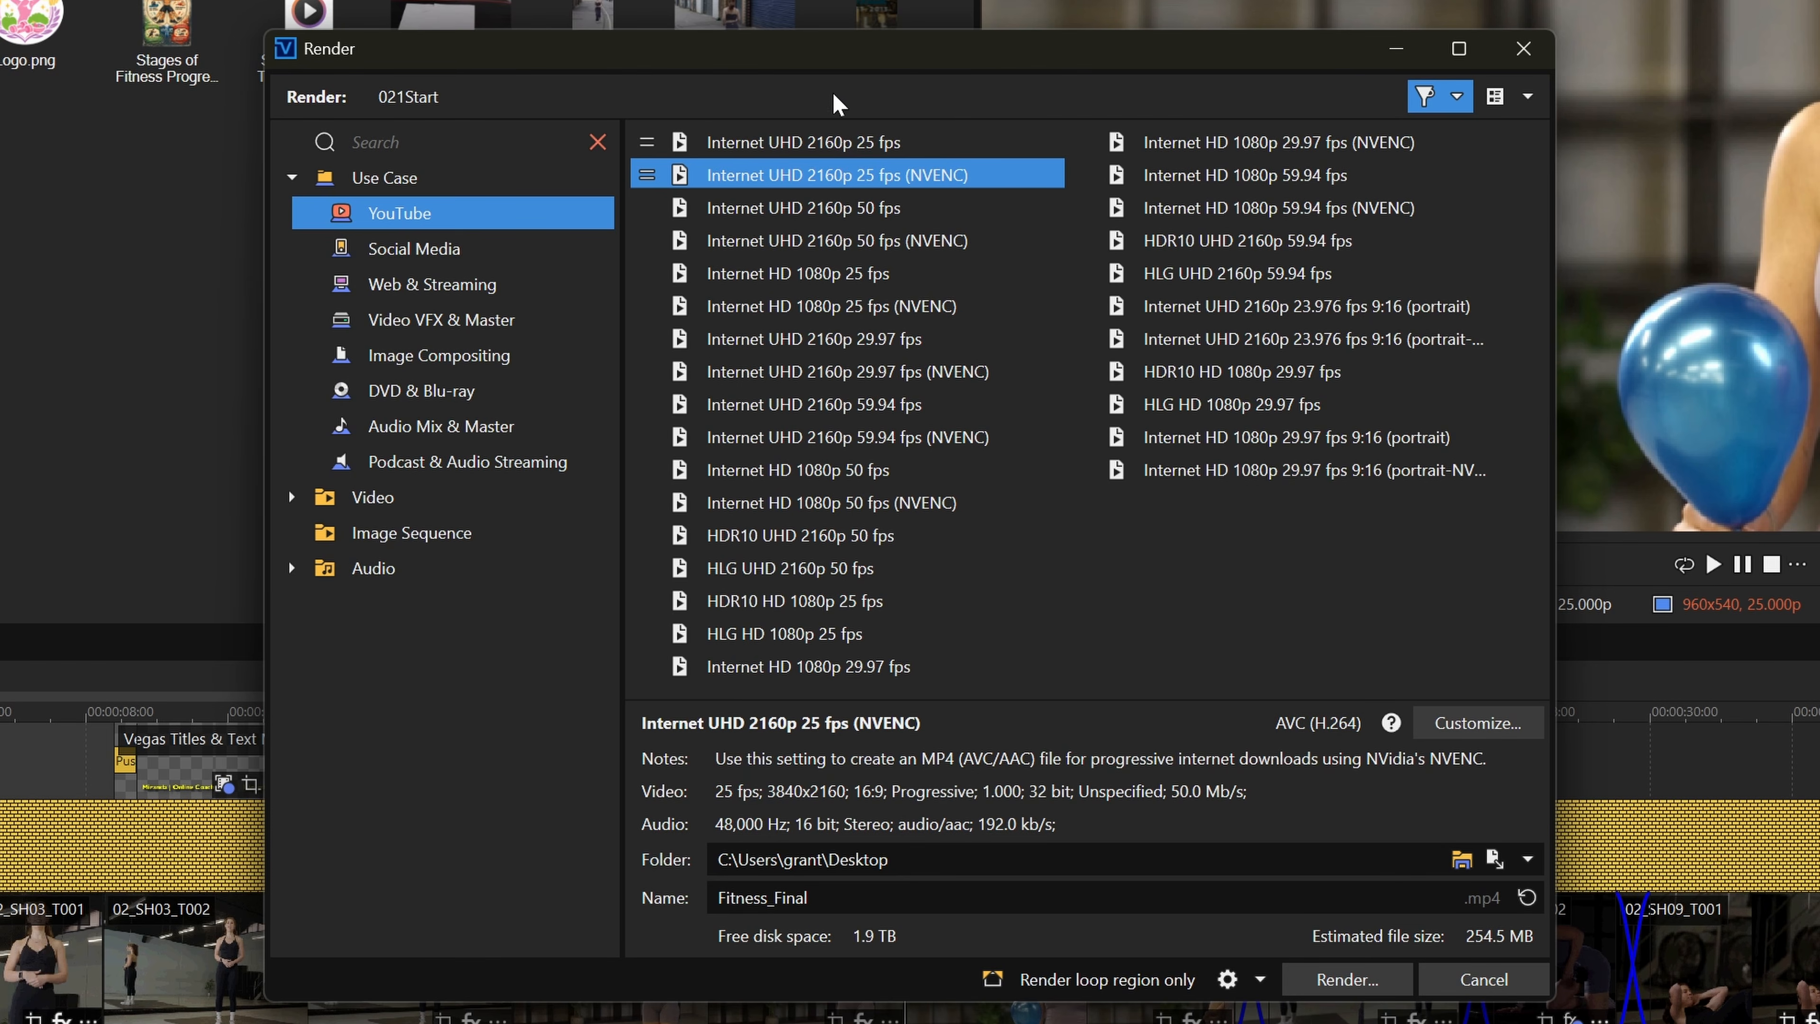
# Look through the templates of the other use cases, from Social Media to Podcast & Audio Streaming
pyautogui.click(344, 249)
pyautogui.click(394, 284)
pyautogui.click(398, 319)
pyautogui.click(401, 353)
pyautogui.click(402, 390)
pyautogui.click(403, 426)
pyautogui.click(404, 462)
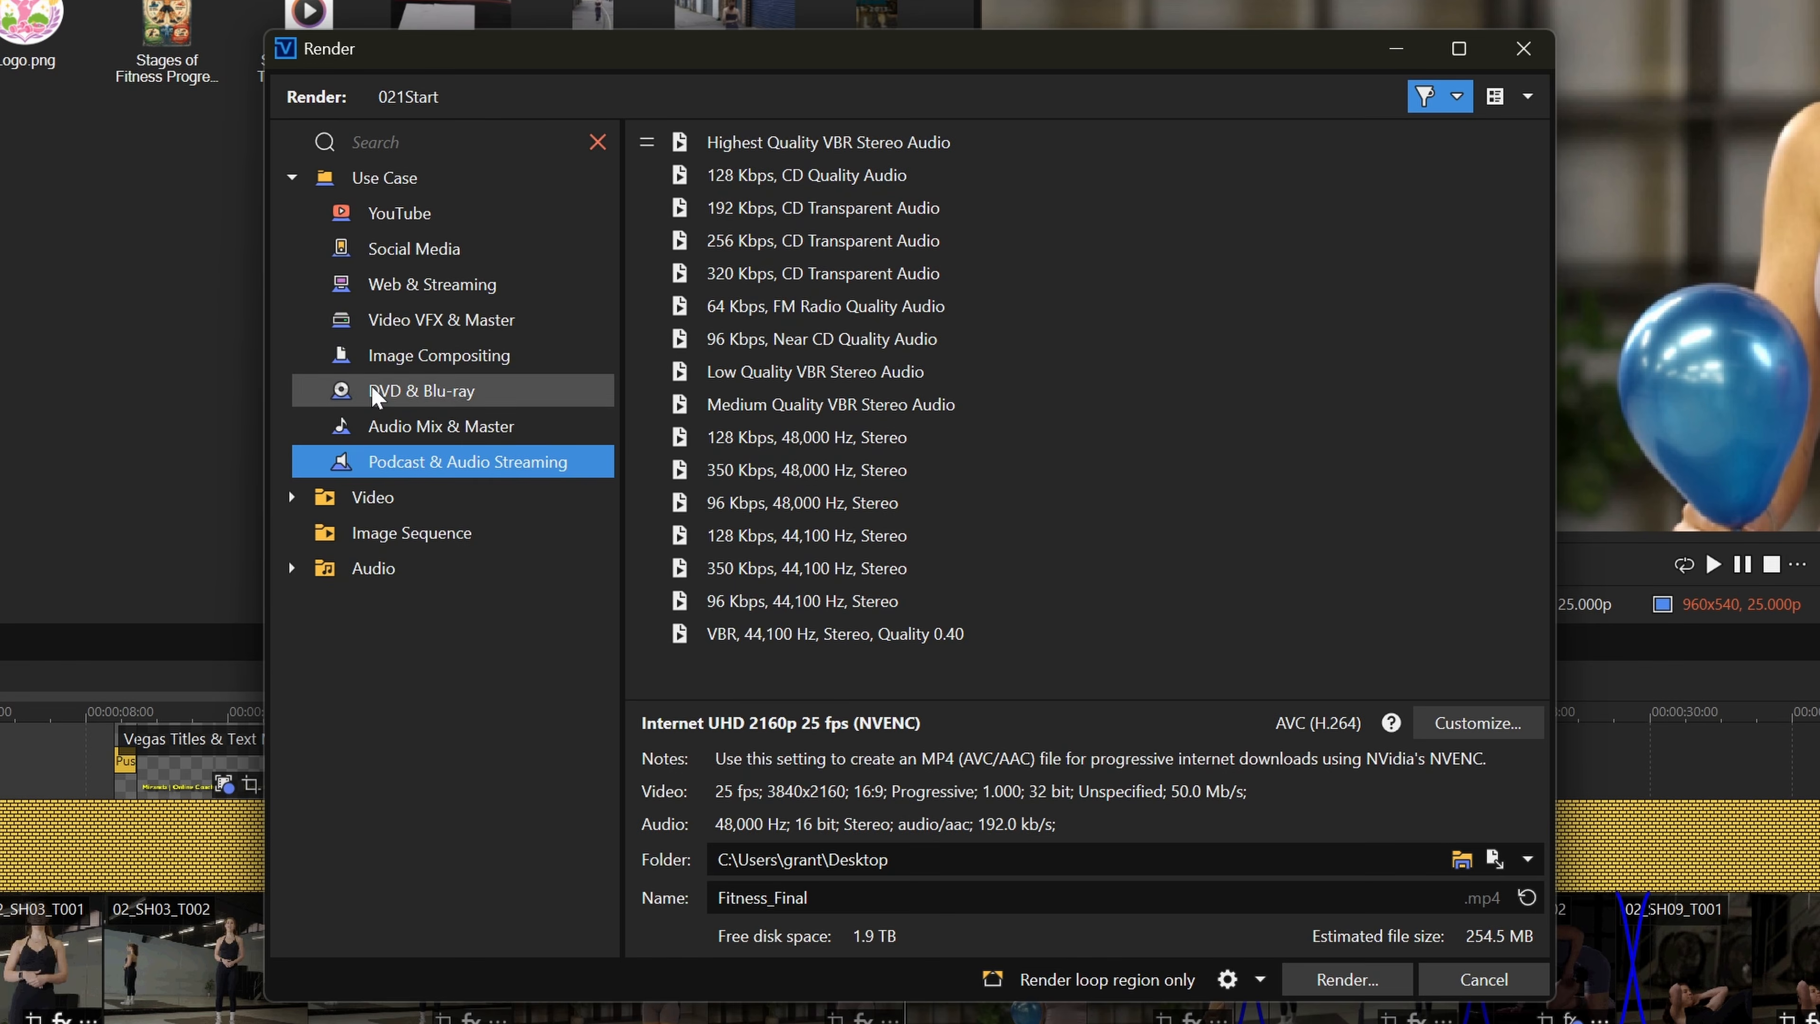
pyautogui.click(292, 177)
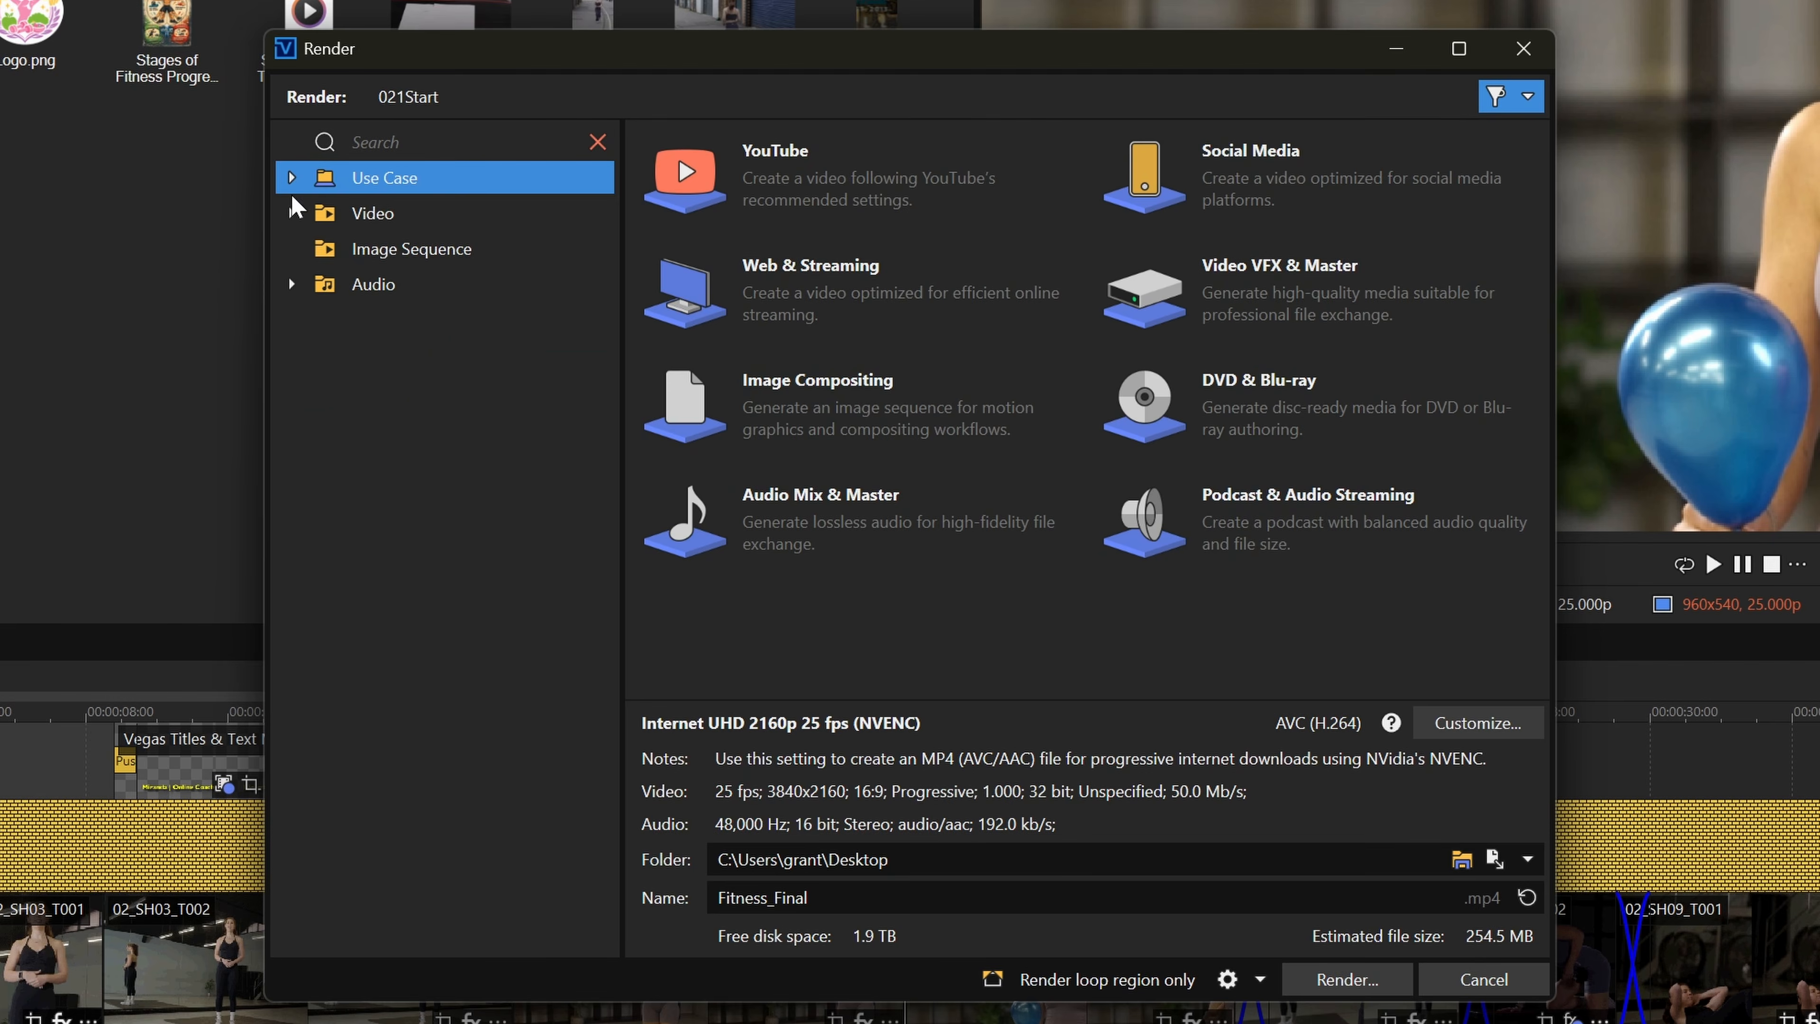
# View the Apple ProRes, AV1, AVC (H.264) and HEVC (H.265) video templates and return to the use case overview
pyautogui.click(291, 212)
pyautogui.click(387, 249)
pyautogui.click(399, 284)
pyautogui.click(397, 320)
pyautogui.click(396, 357)
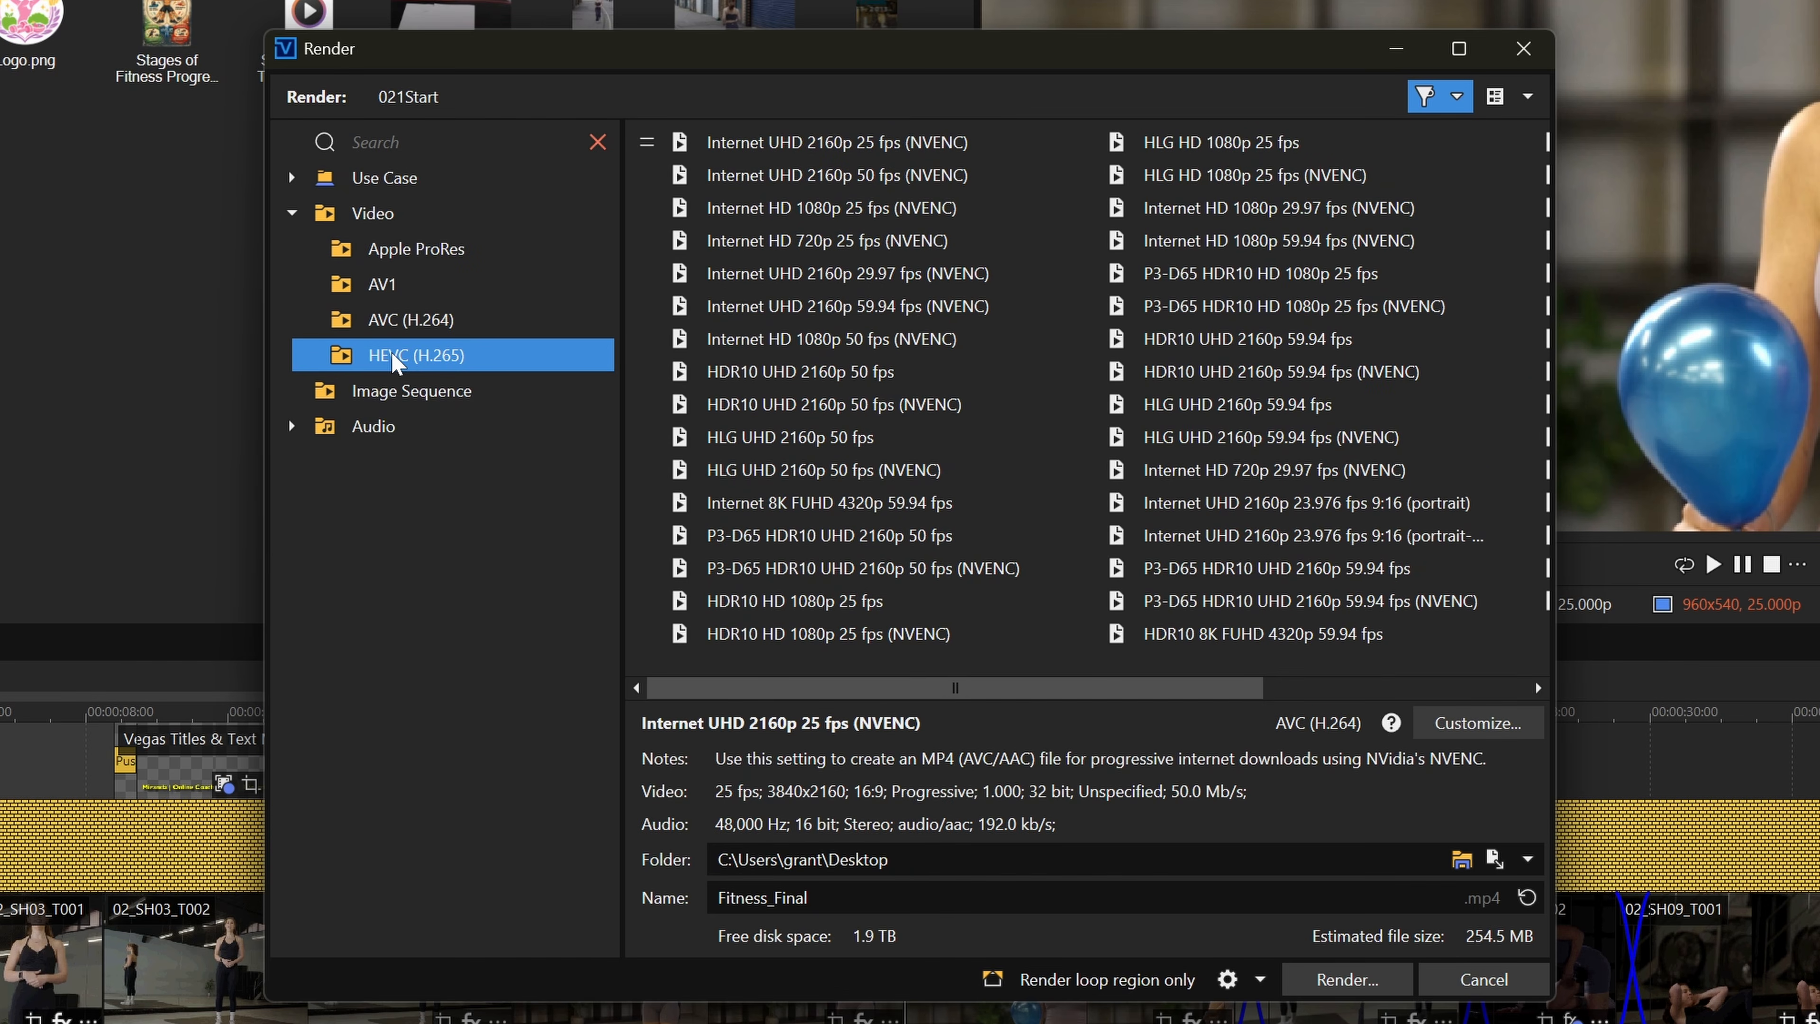
pyautogui.click(293, 212)
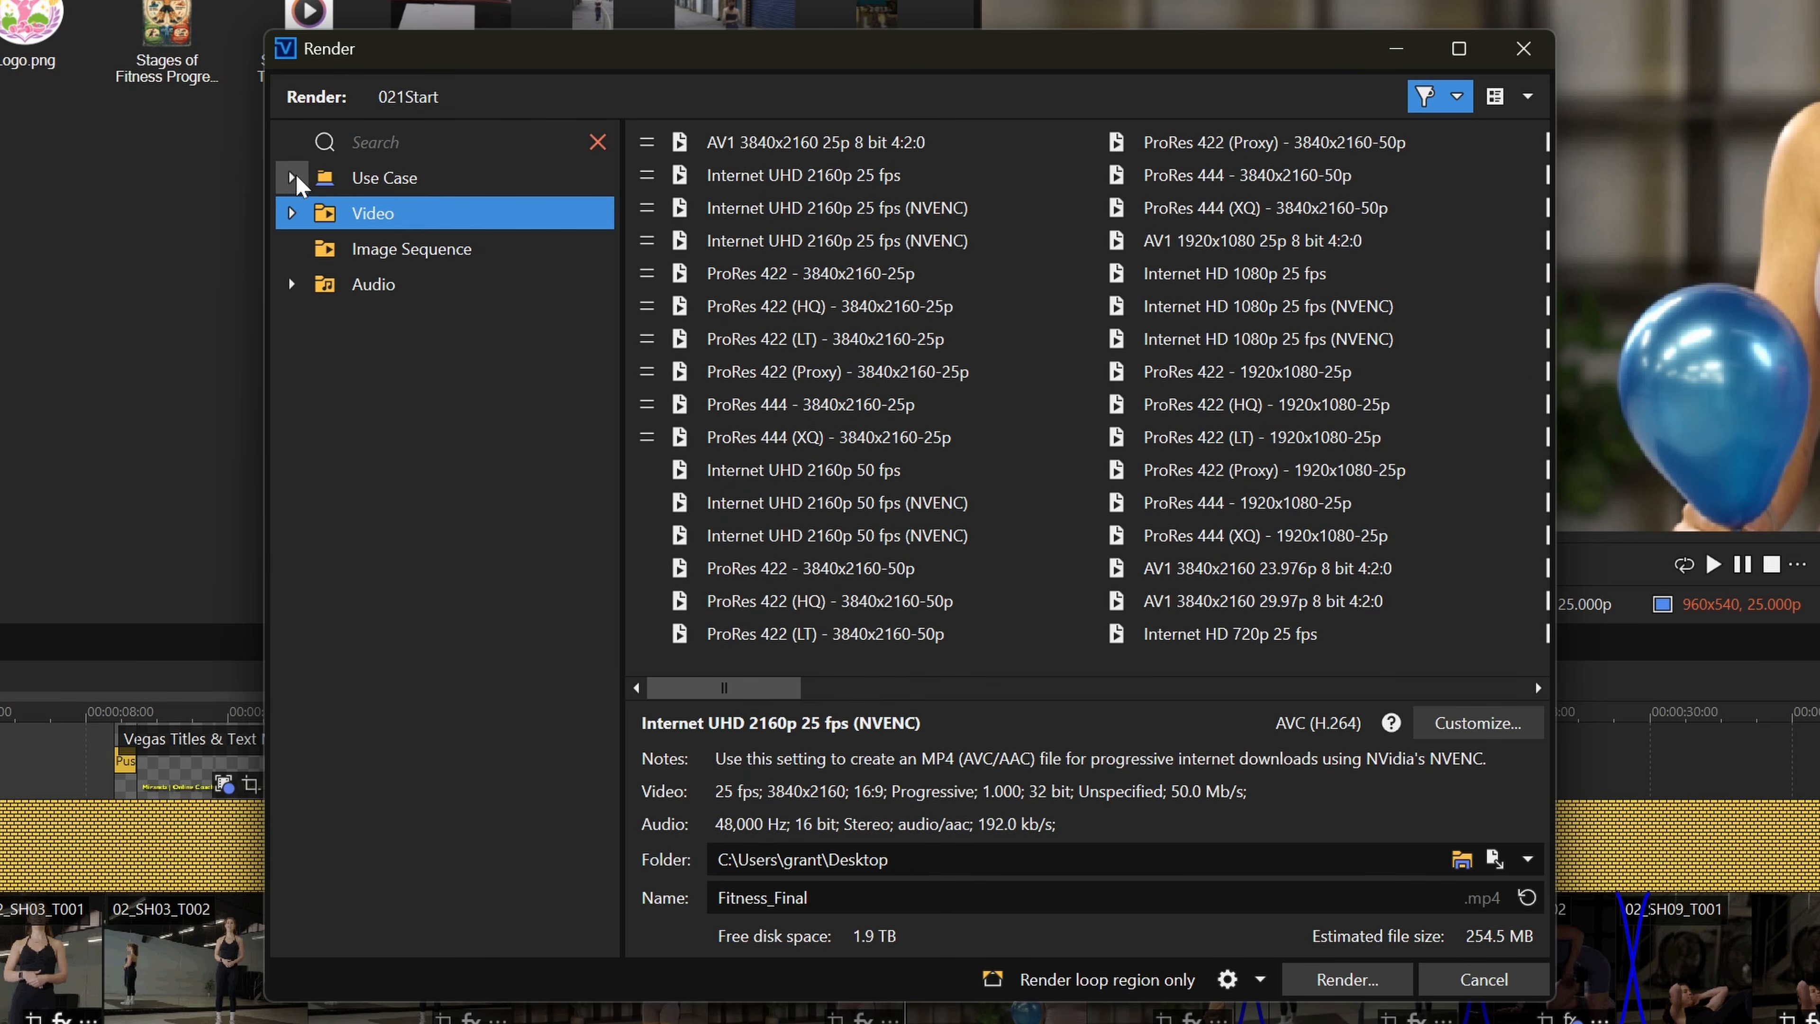
pyautogui.click(291, 178)
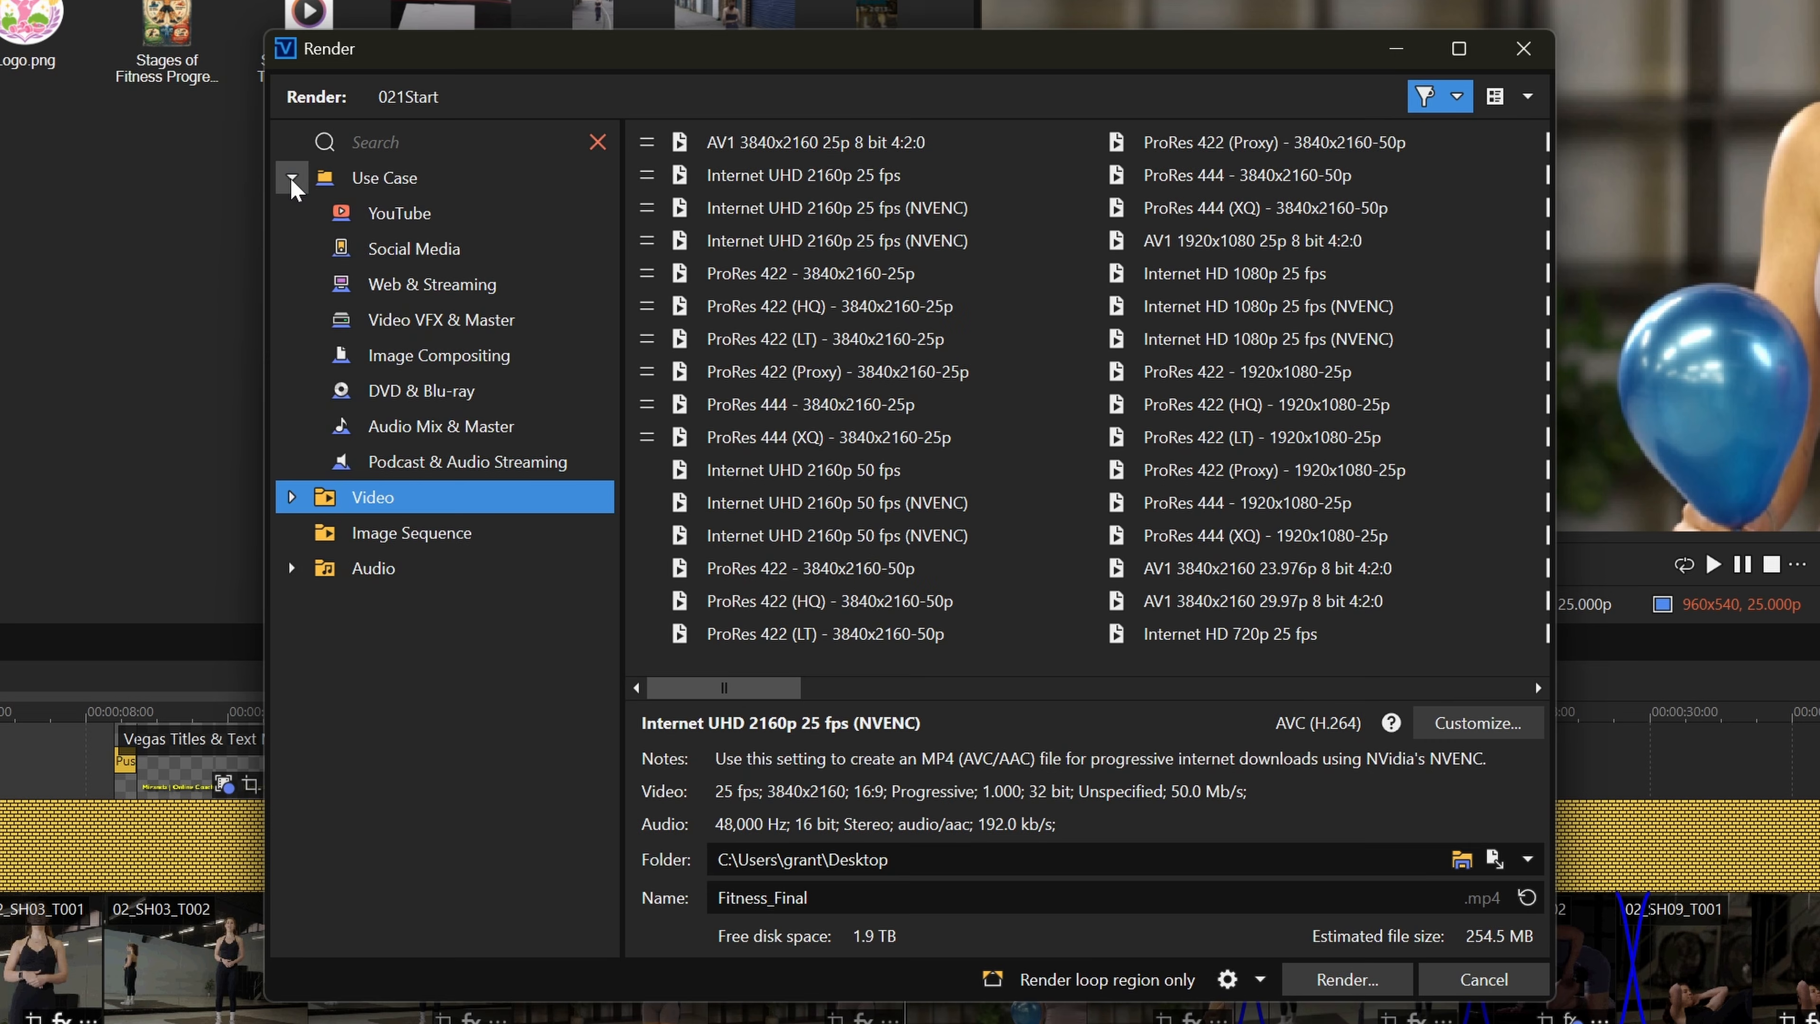
pyautogui.click(356, 180)
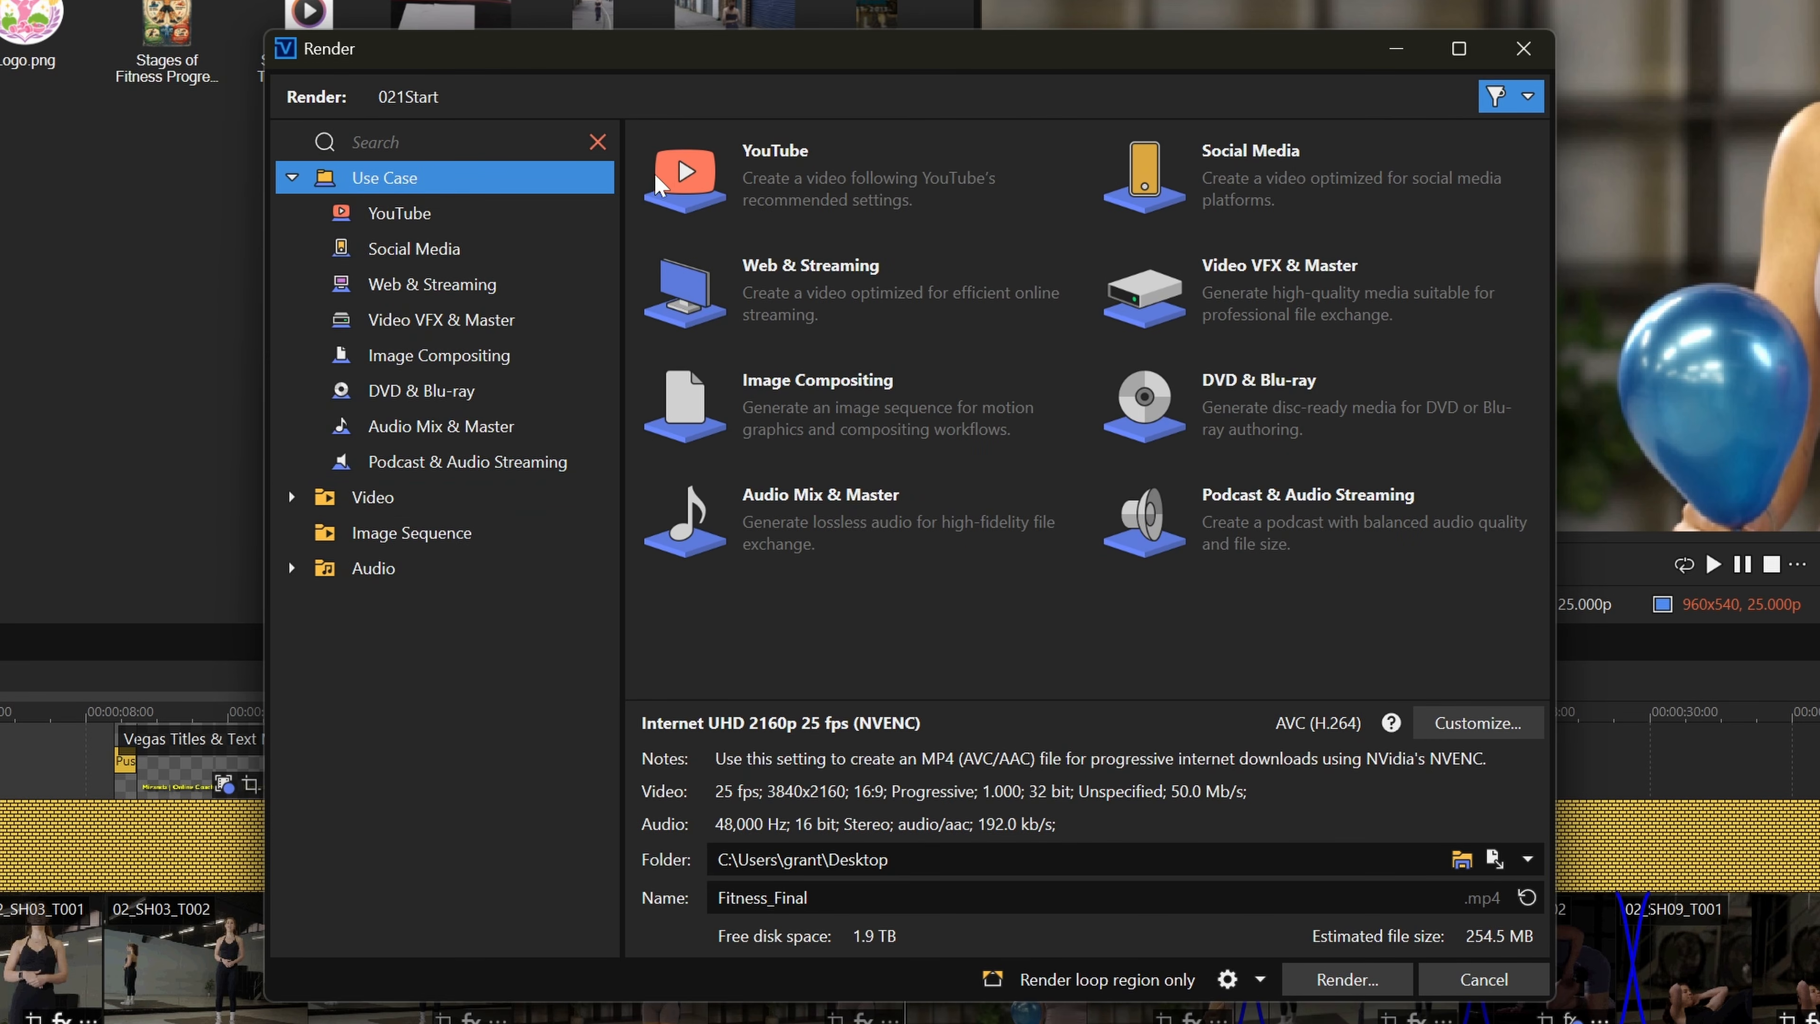
pyautogui.click(291, 178)
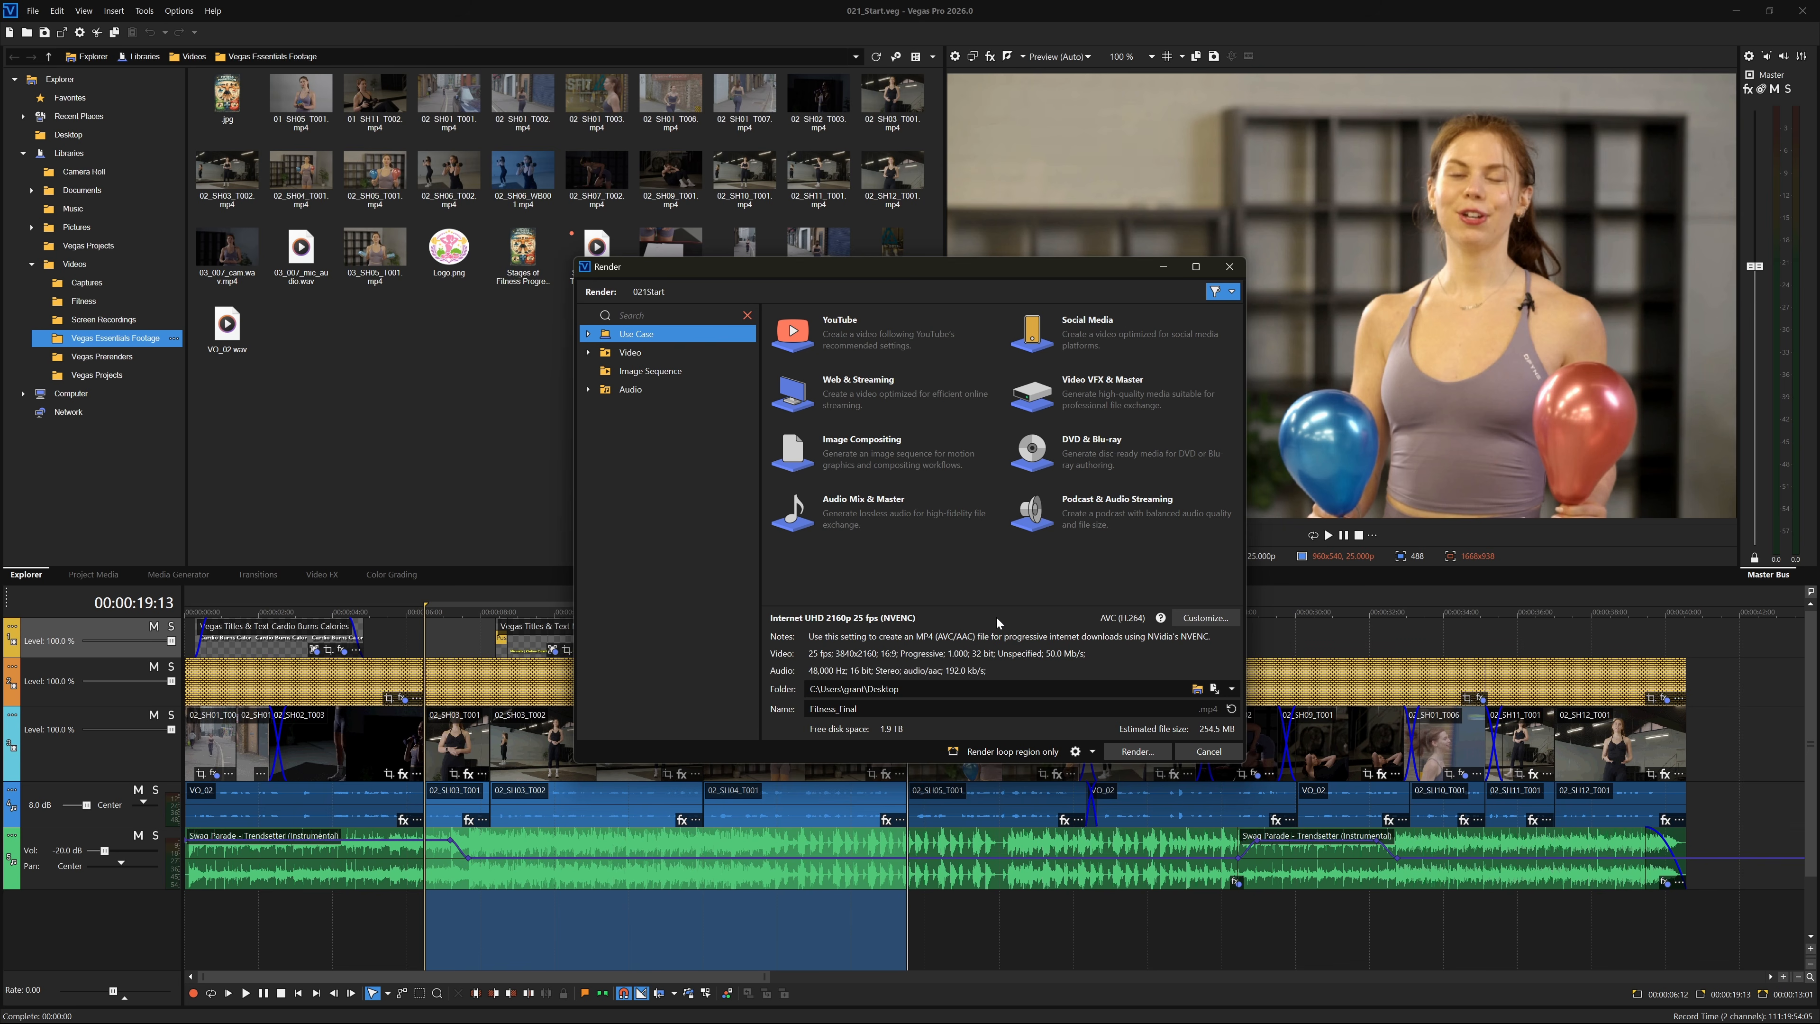
# Review the selected template's custom project and video settings, including the video rendering quality options, and accept them without changes
pyautogui.click(1218, 617)
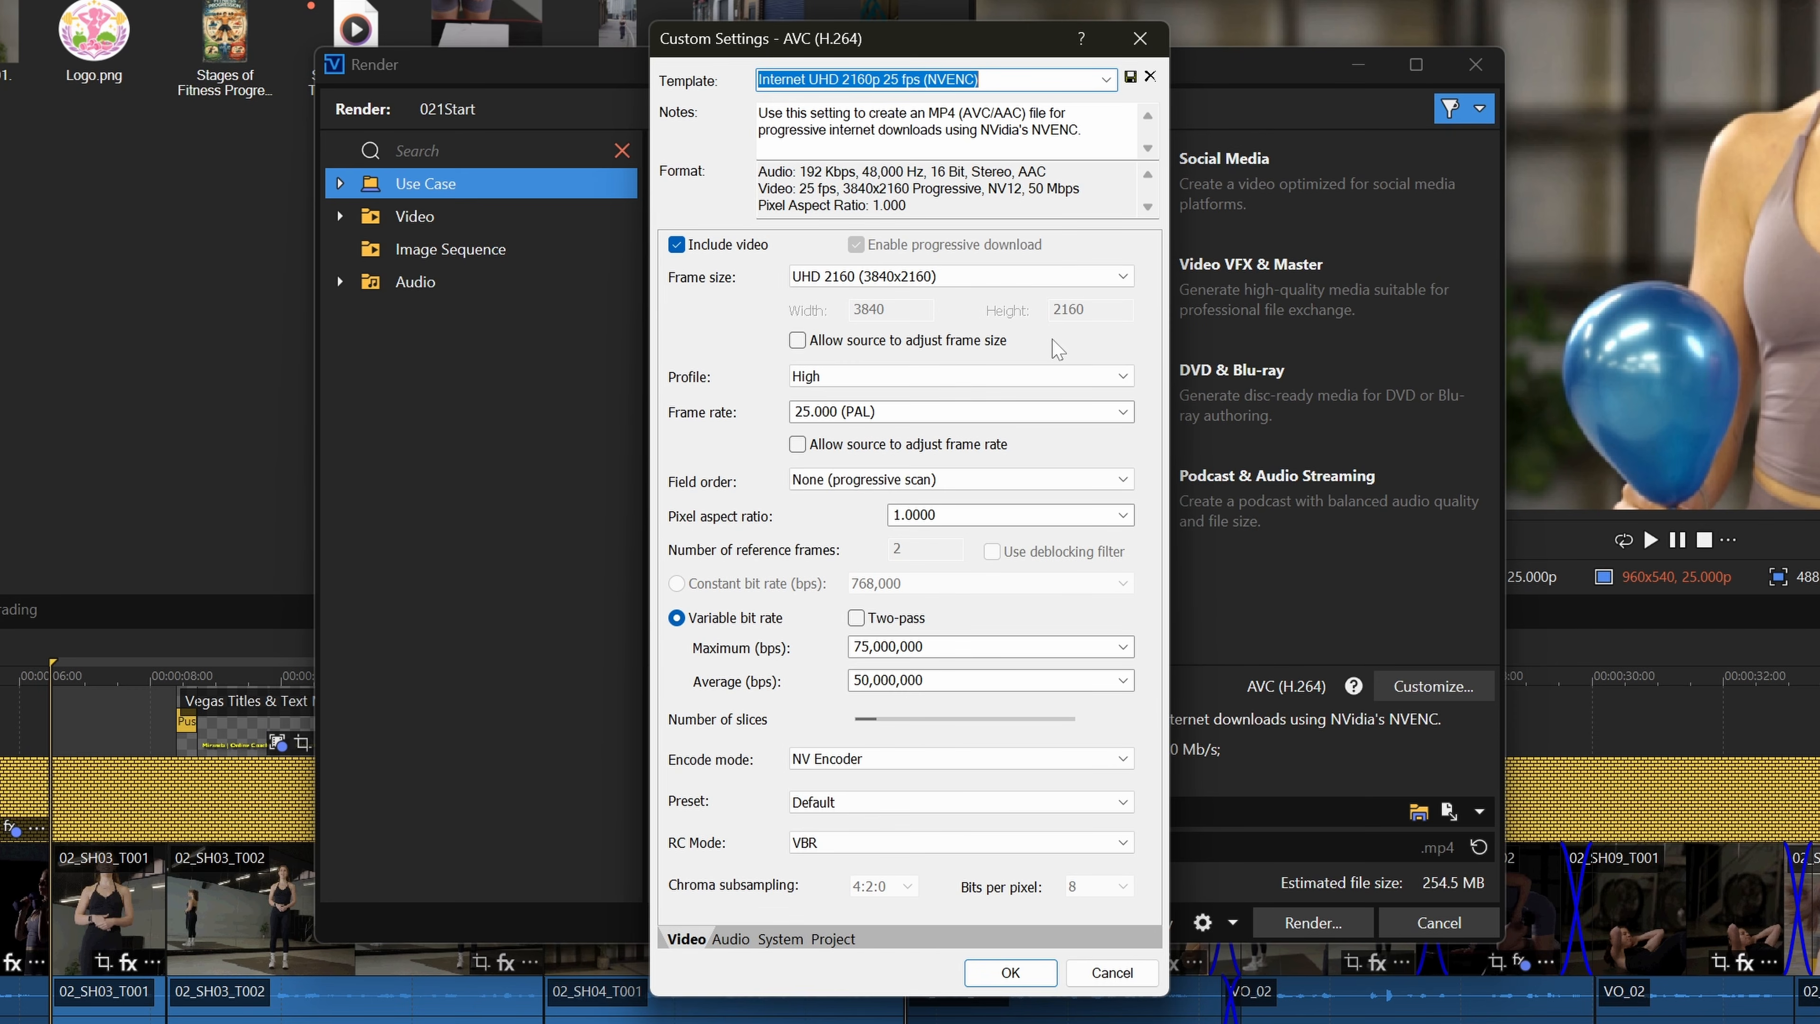
pyautogui.click(836, 941)
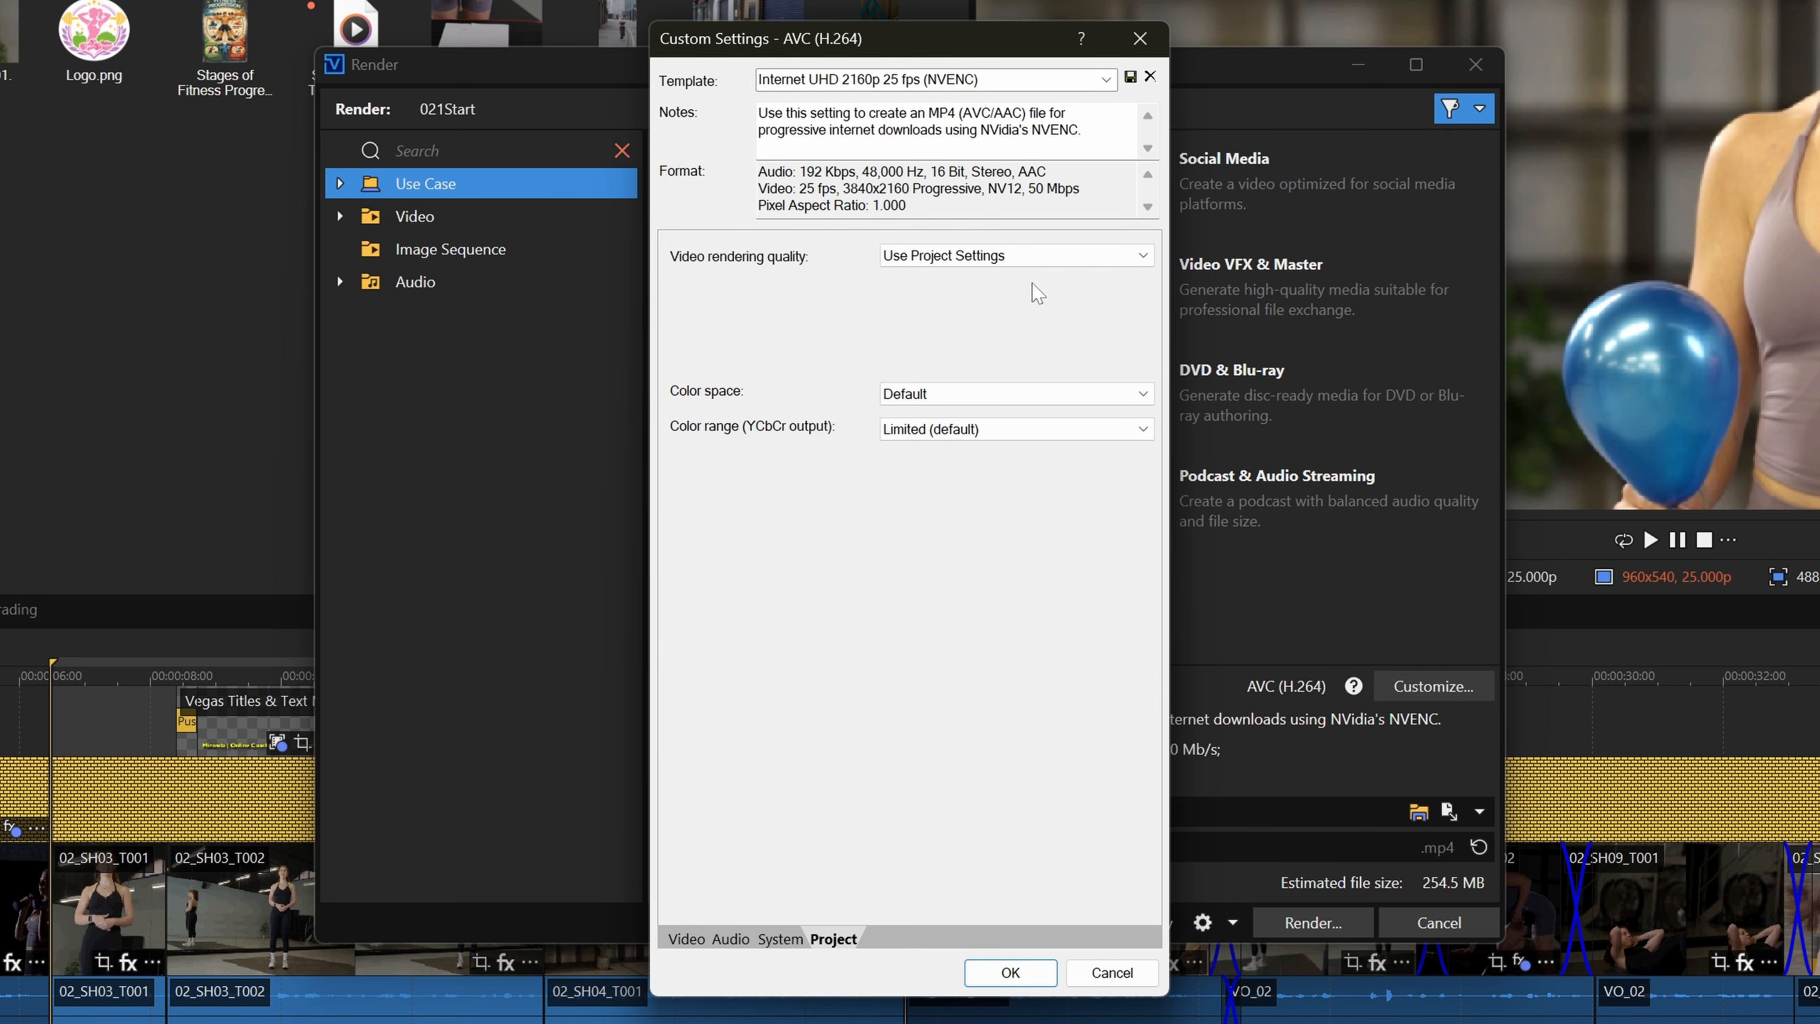
pyautogui.click(1103, 257)
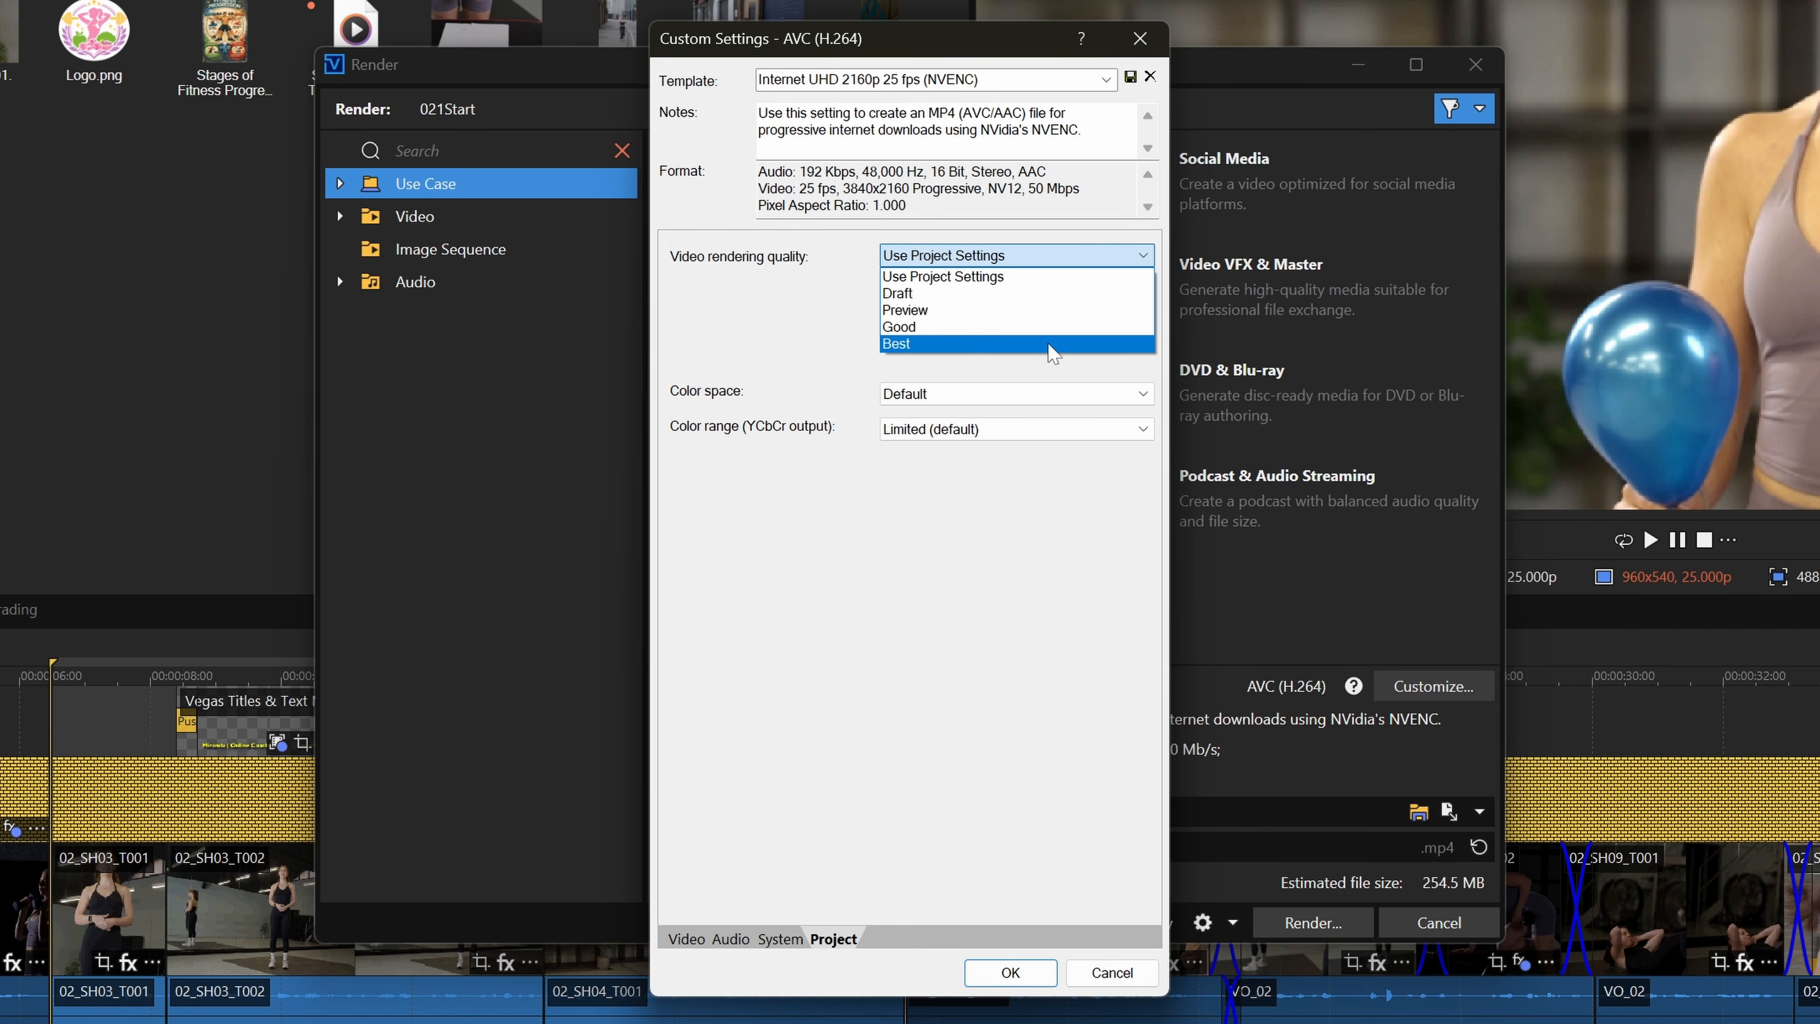
pyautogui.click(1040, 366)
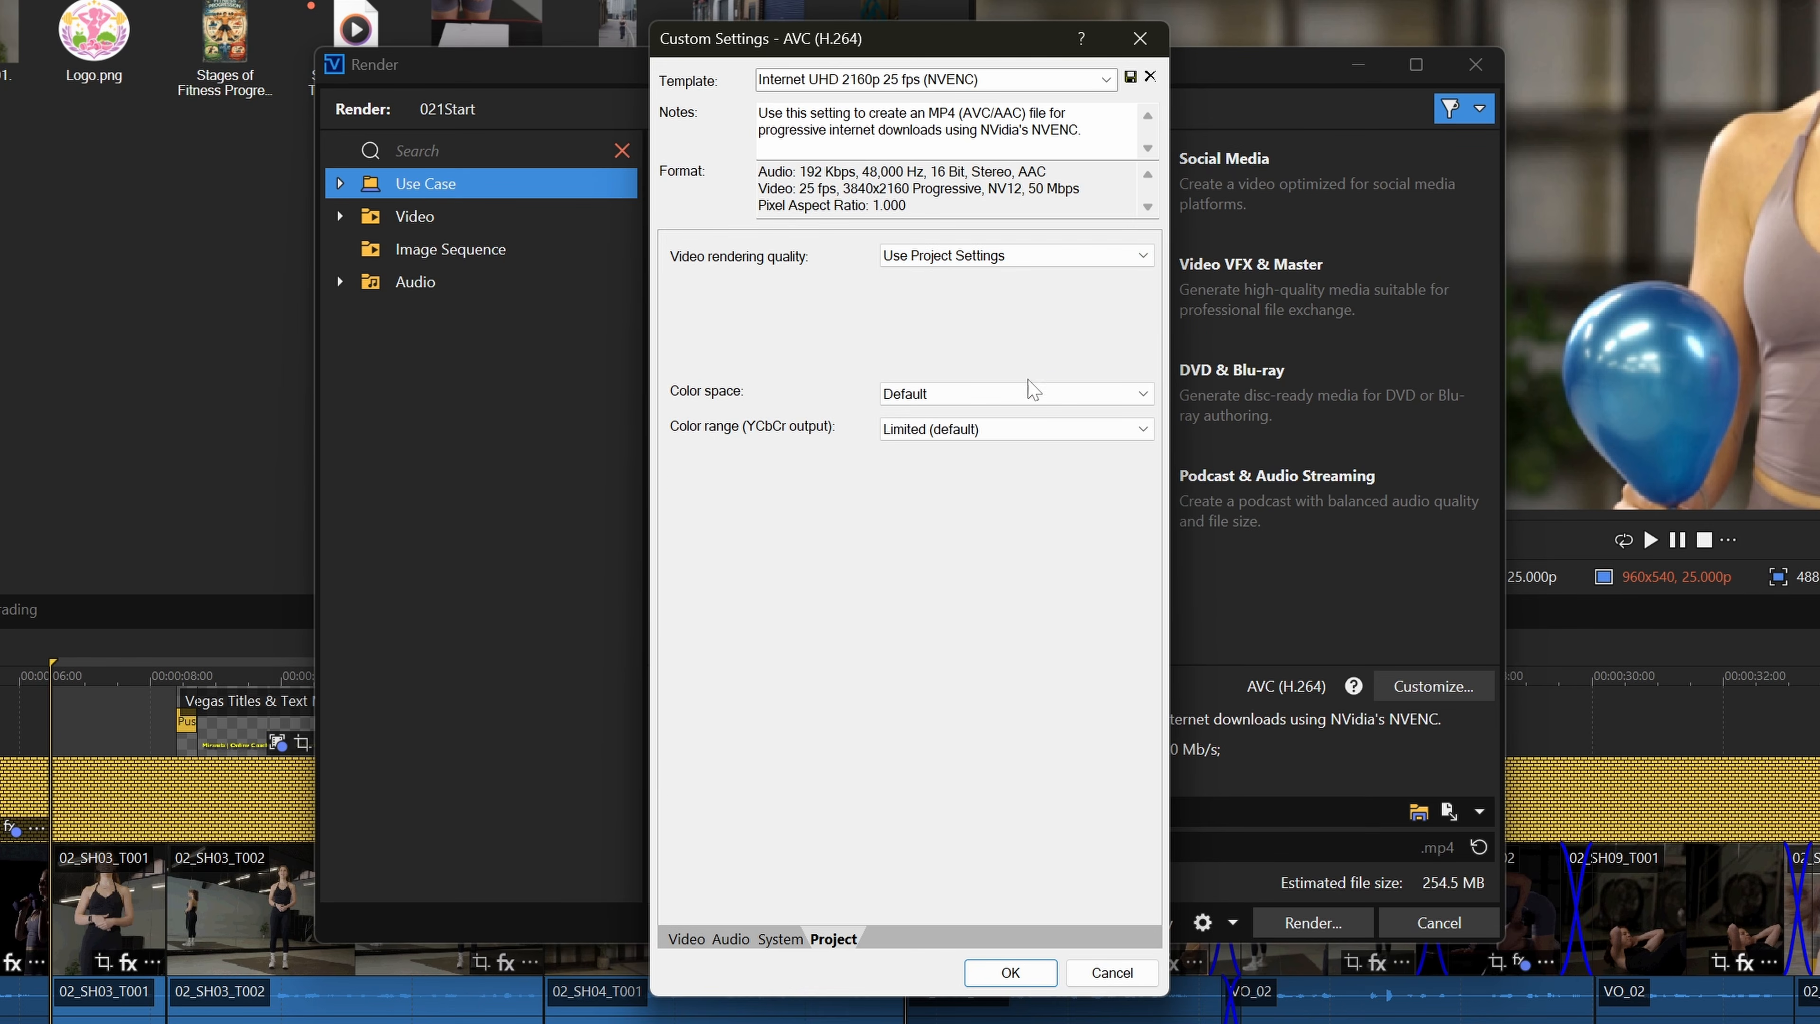
pyautogui.click(684, 939)
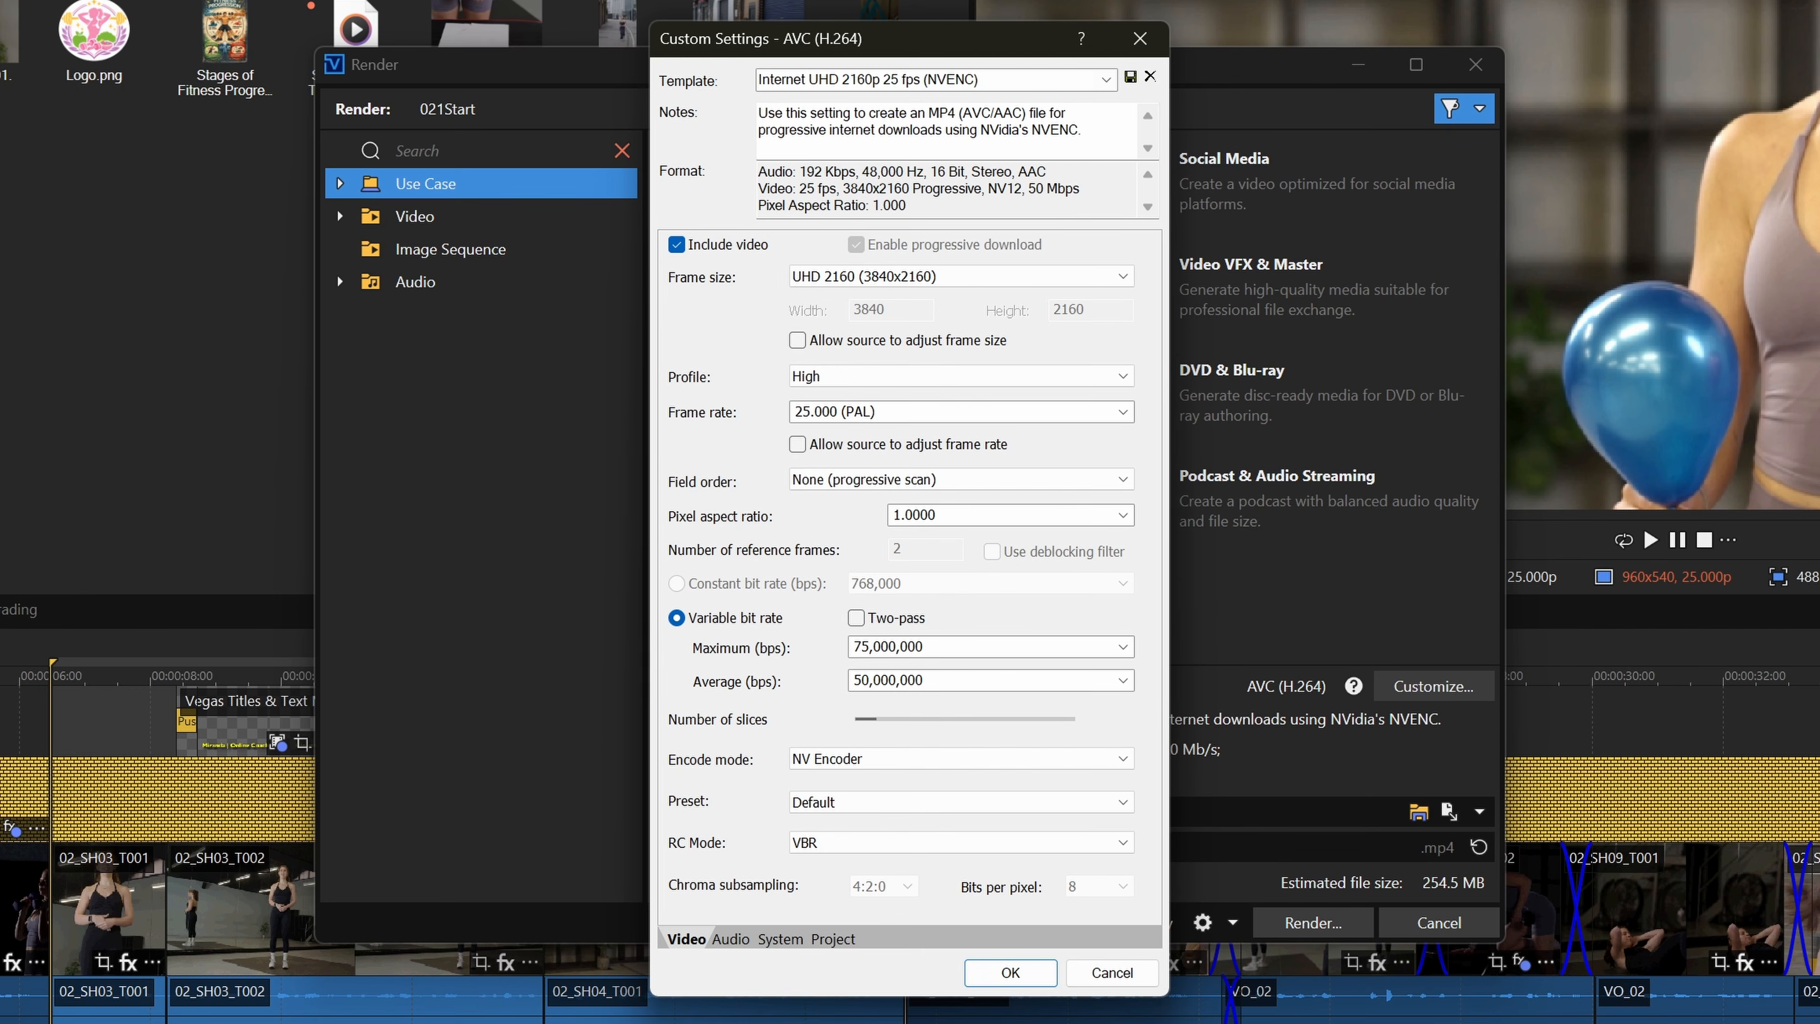
pyautogui.press('Tab')
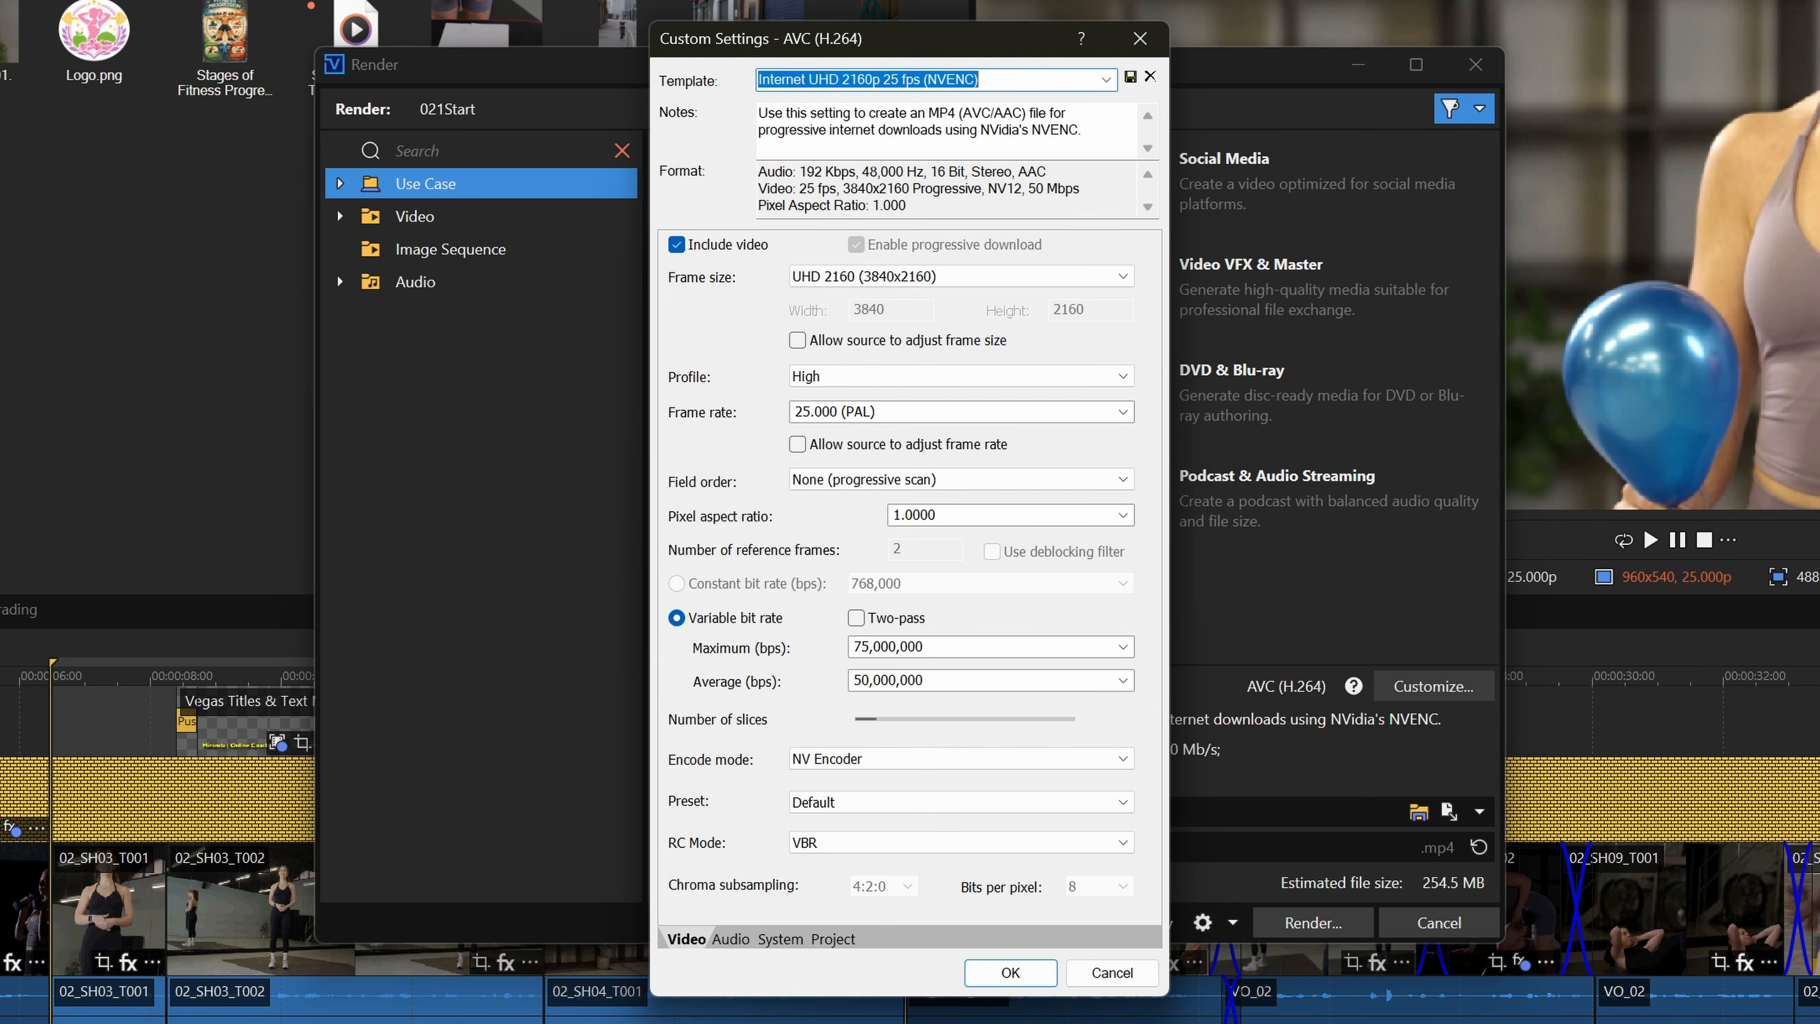
pyautogui.press('Tab')
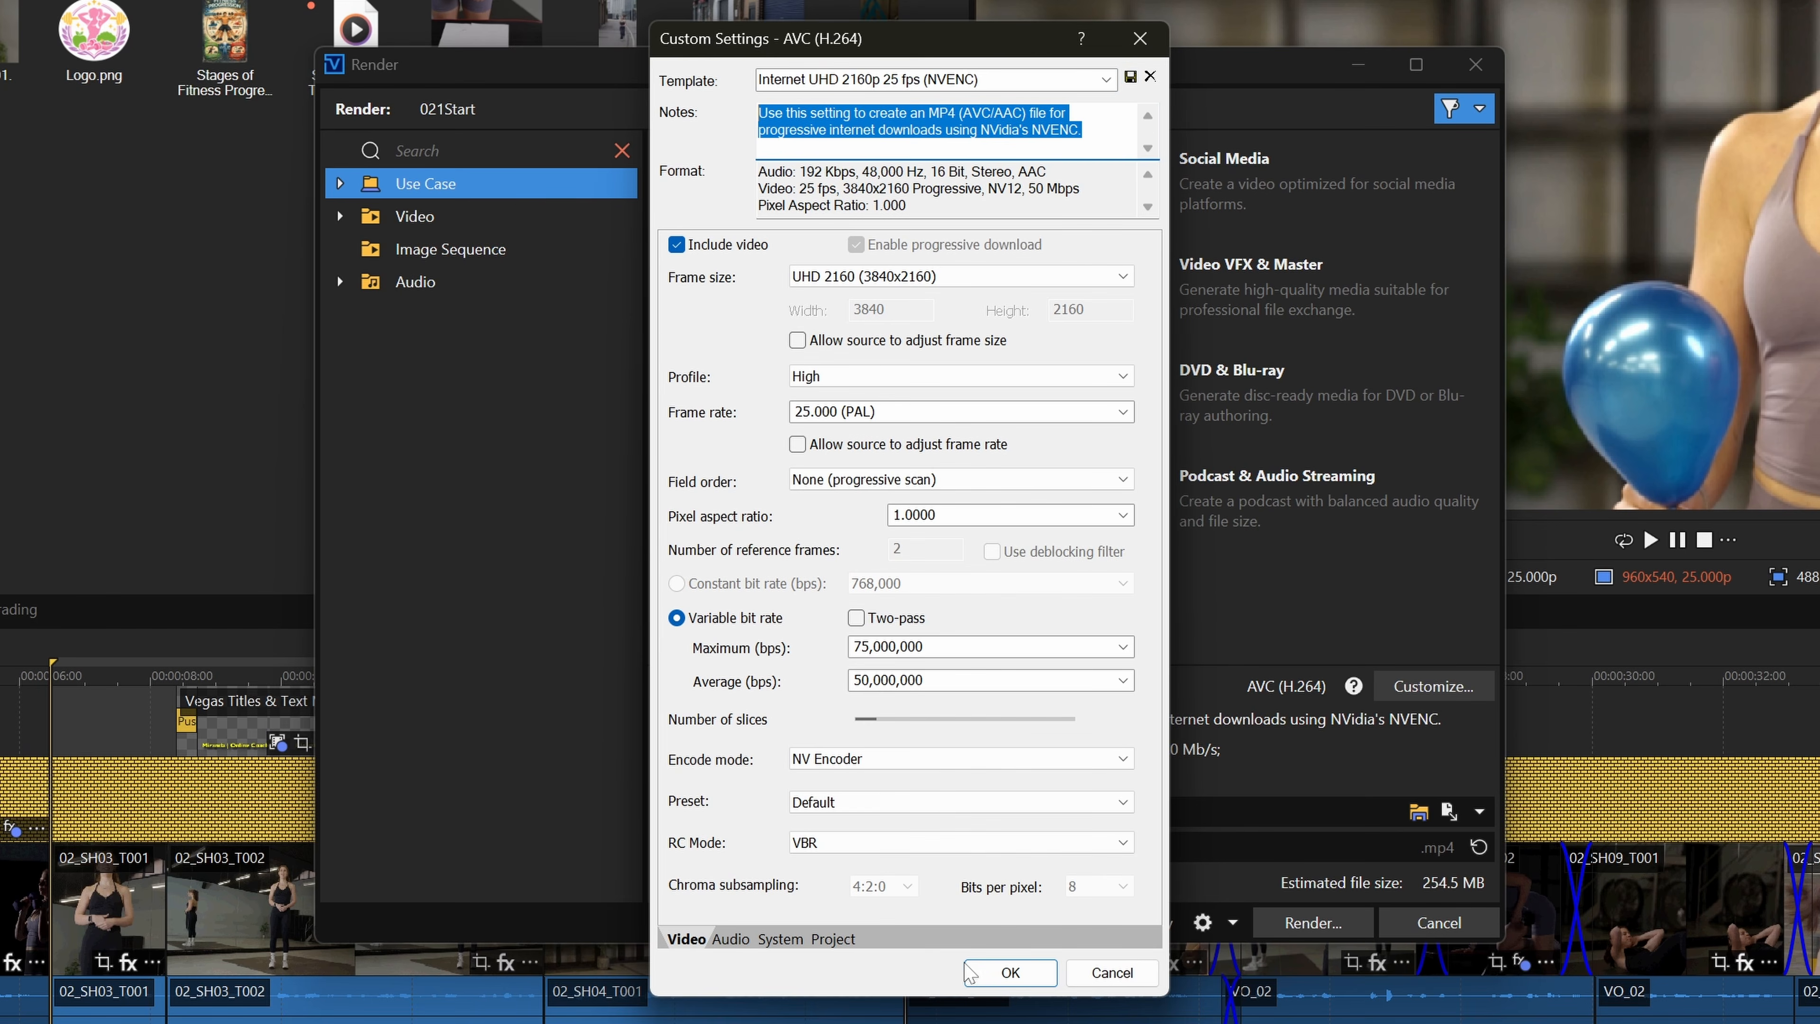
pyautogui.click(999, 973)
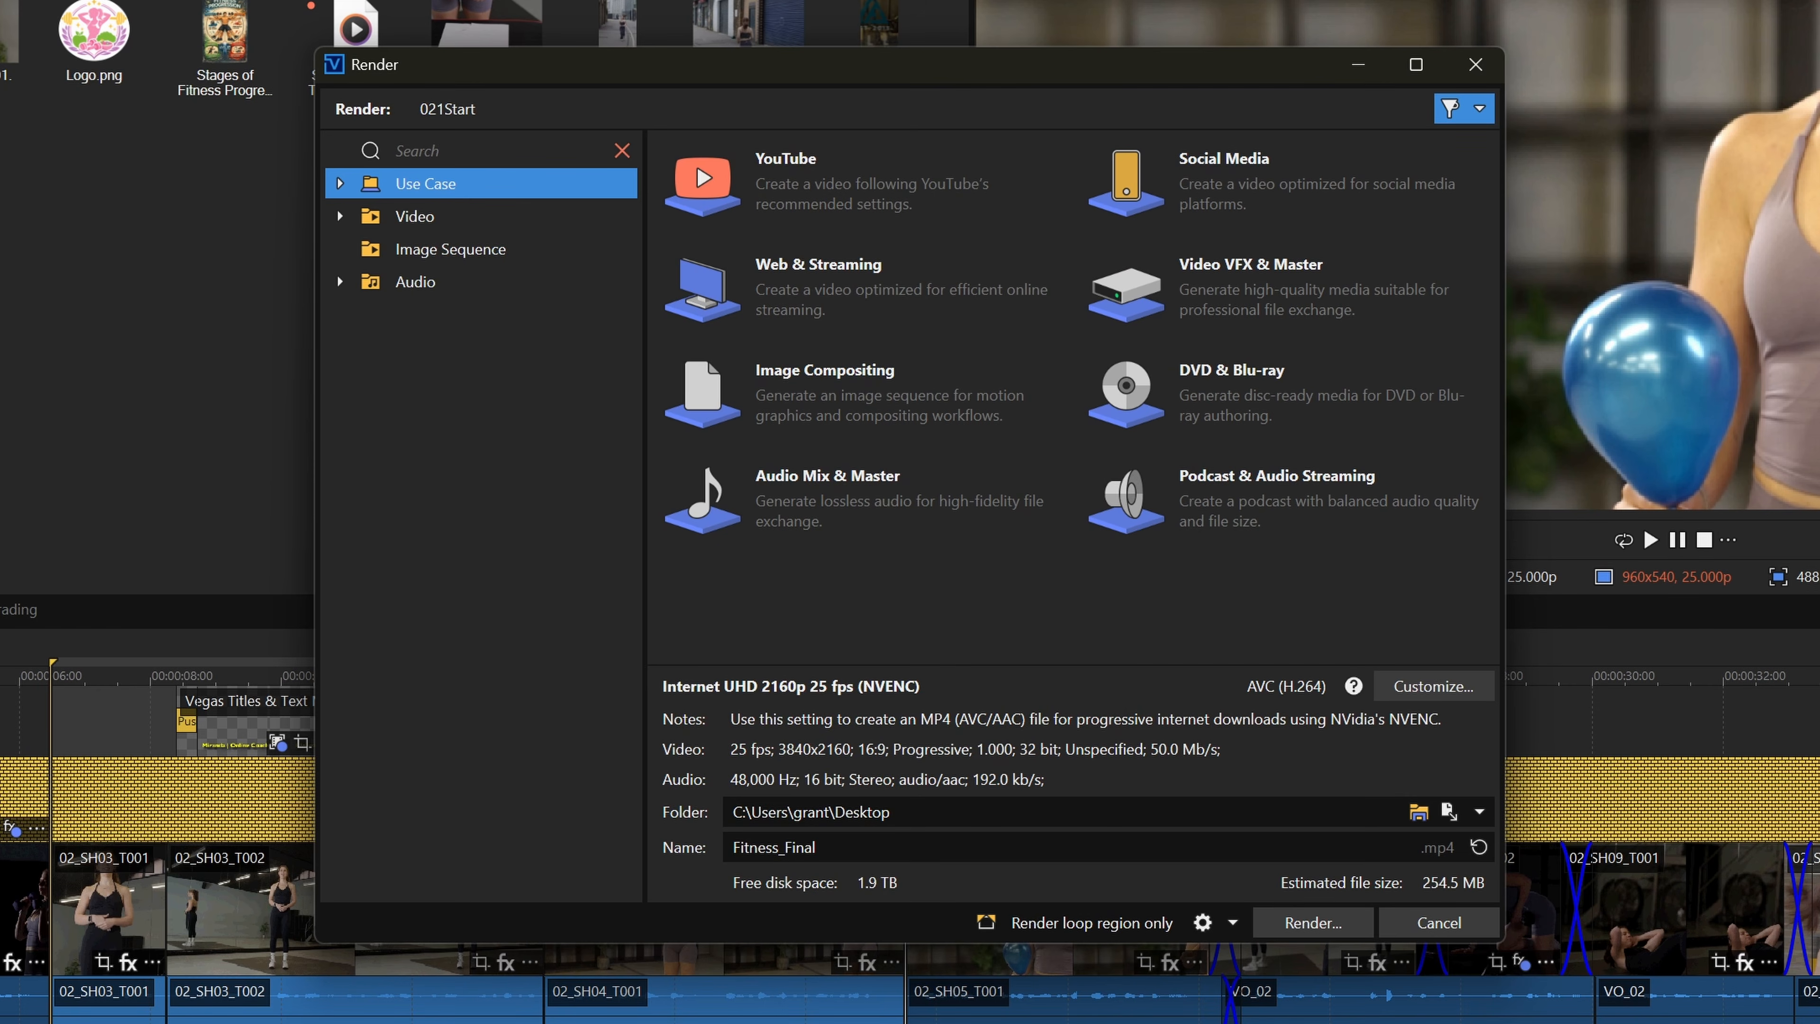
# Check the Desktop output folder and the Fitness_Final file name, and start rendering the MP4
pyautogui.press('Tab')
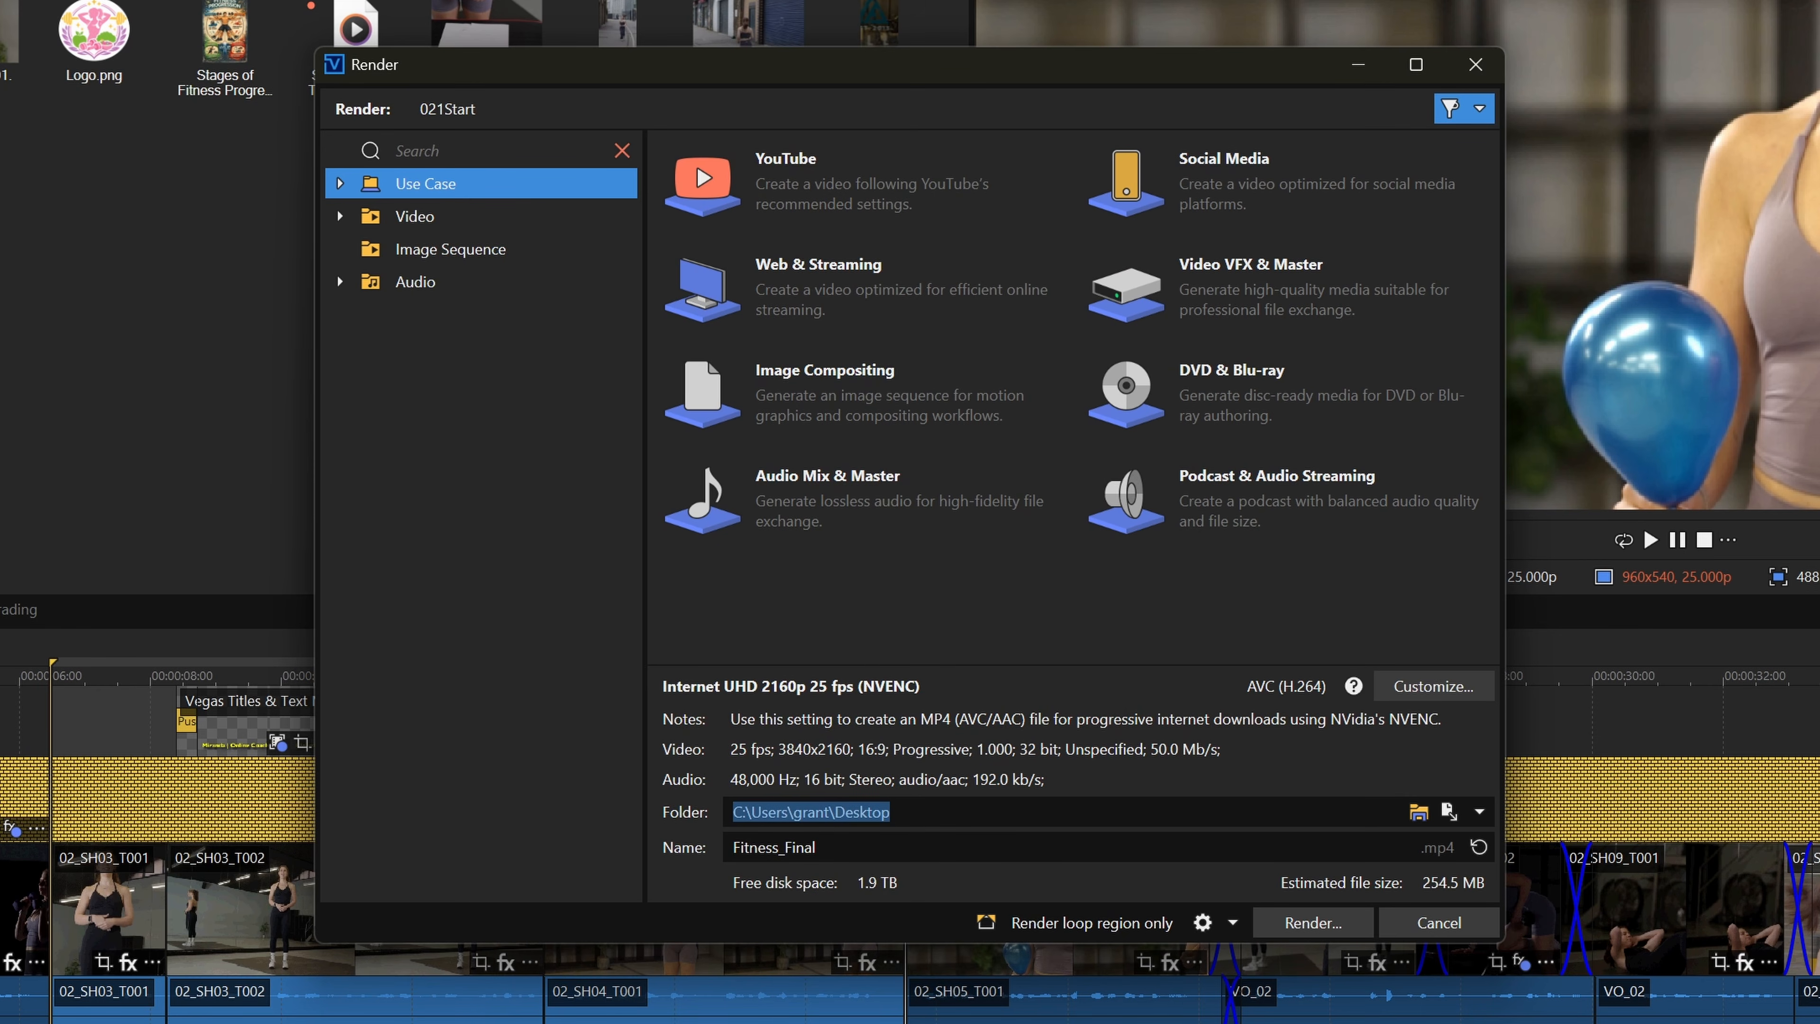
pyautogui.press('Tab')
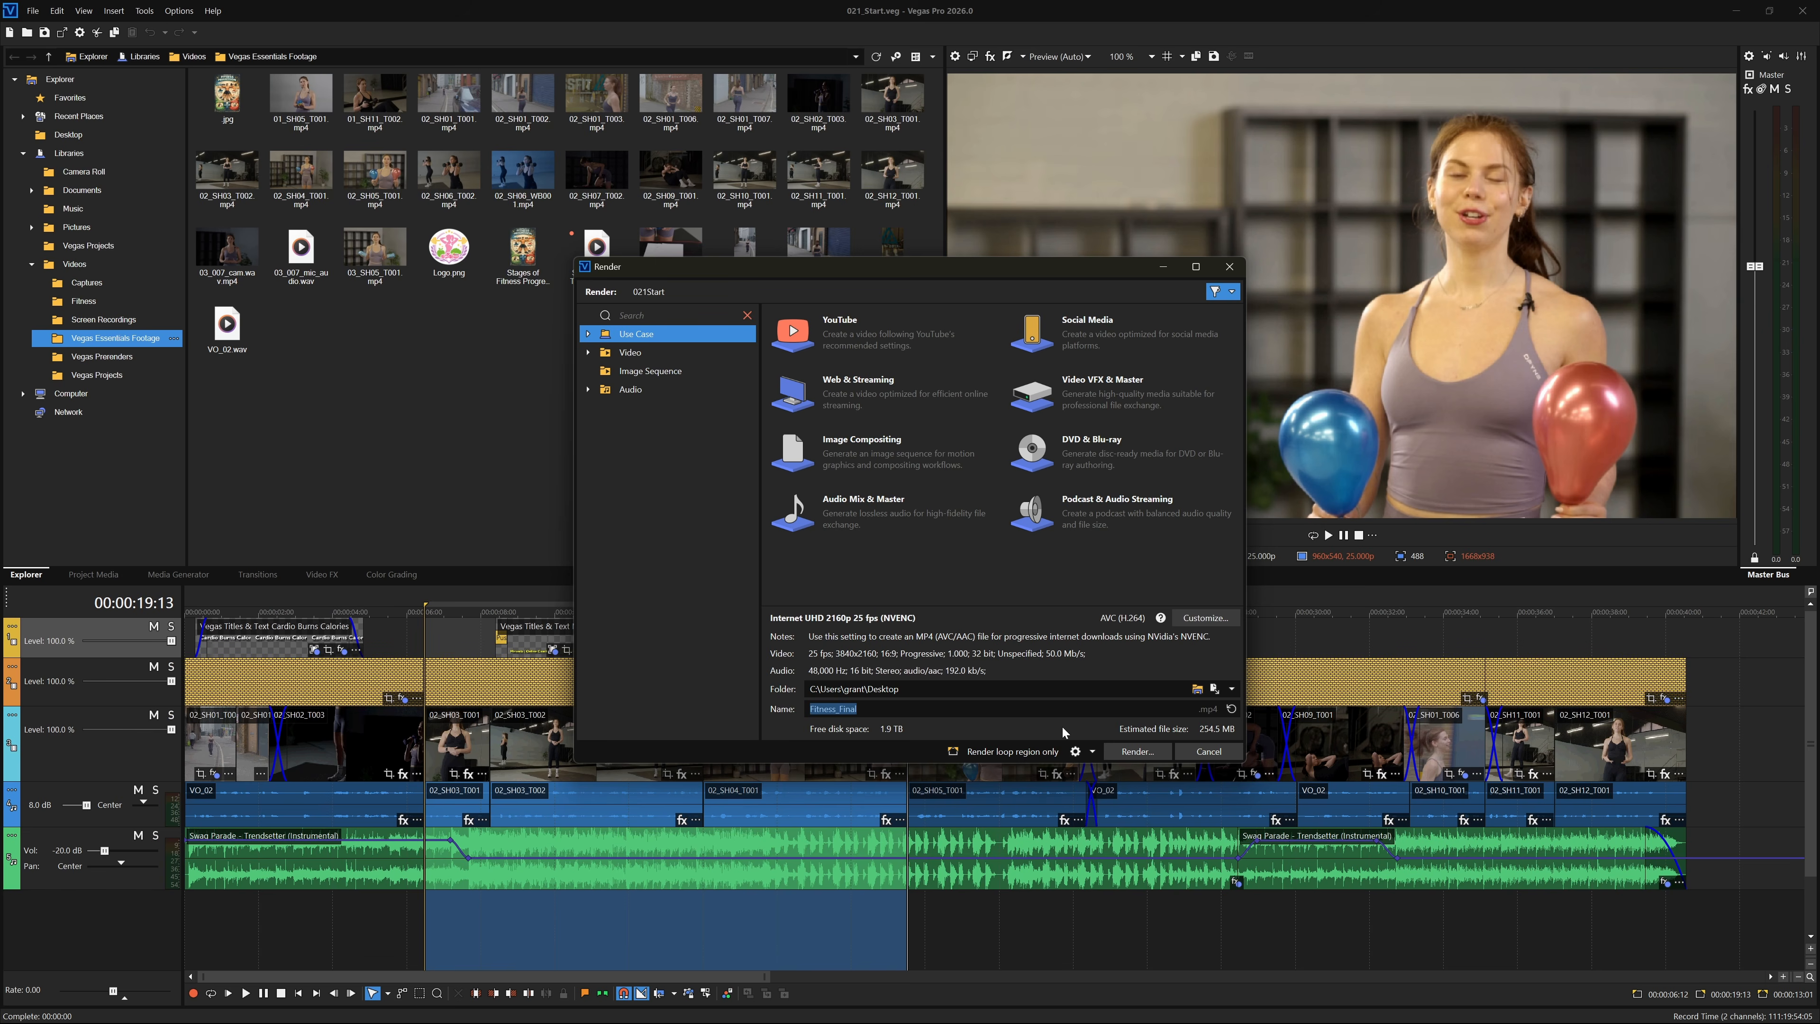
pyautogui.click(1313, 923)
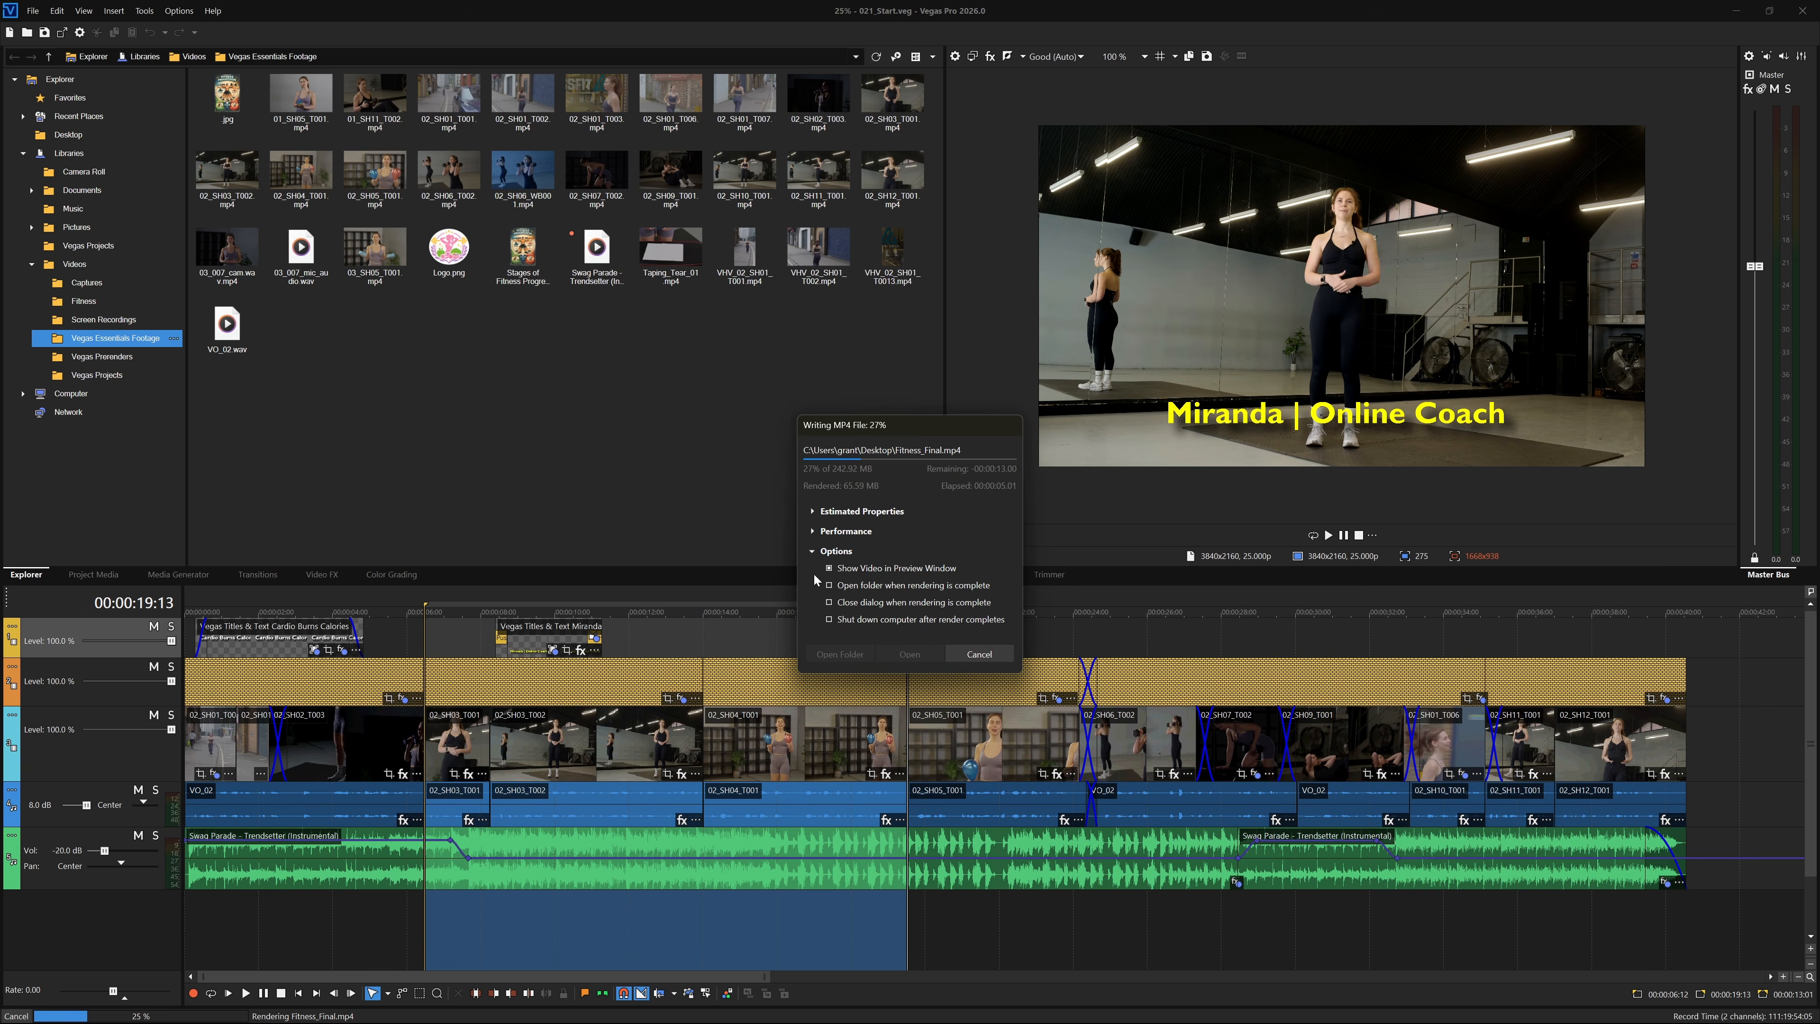
# Turn the preview window's video display off and back on while the file is rendering
pyautogui.click(829, 568)
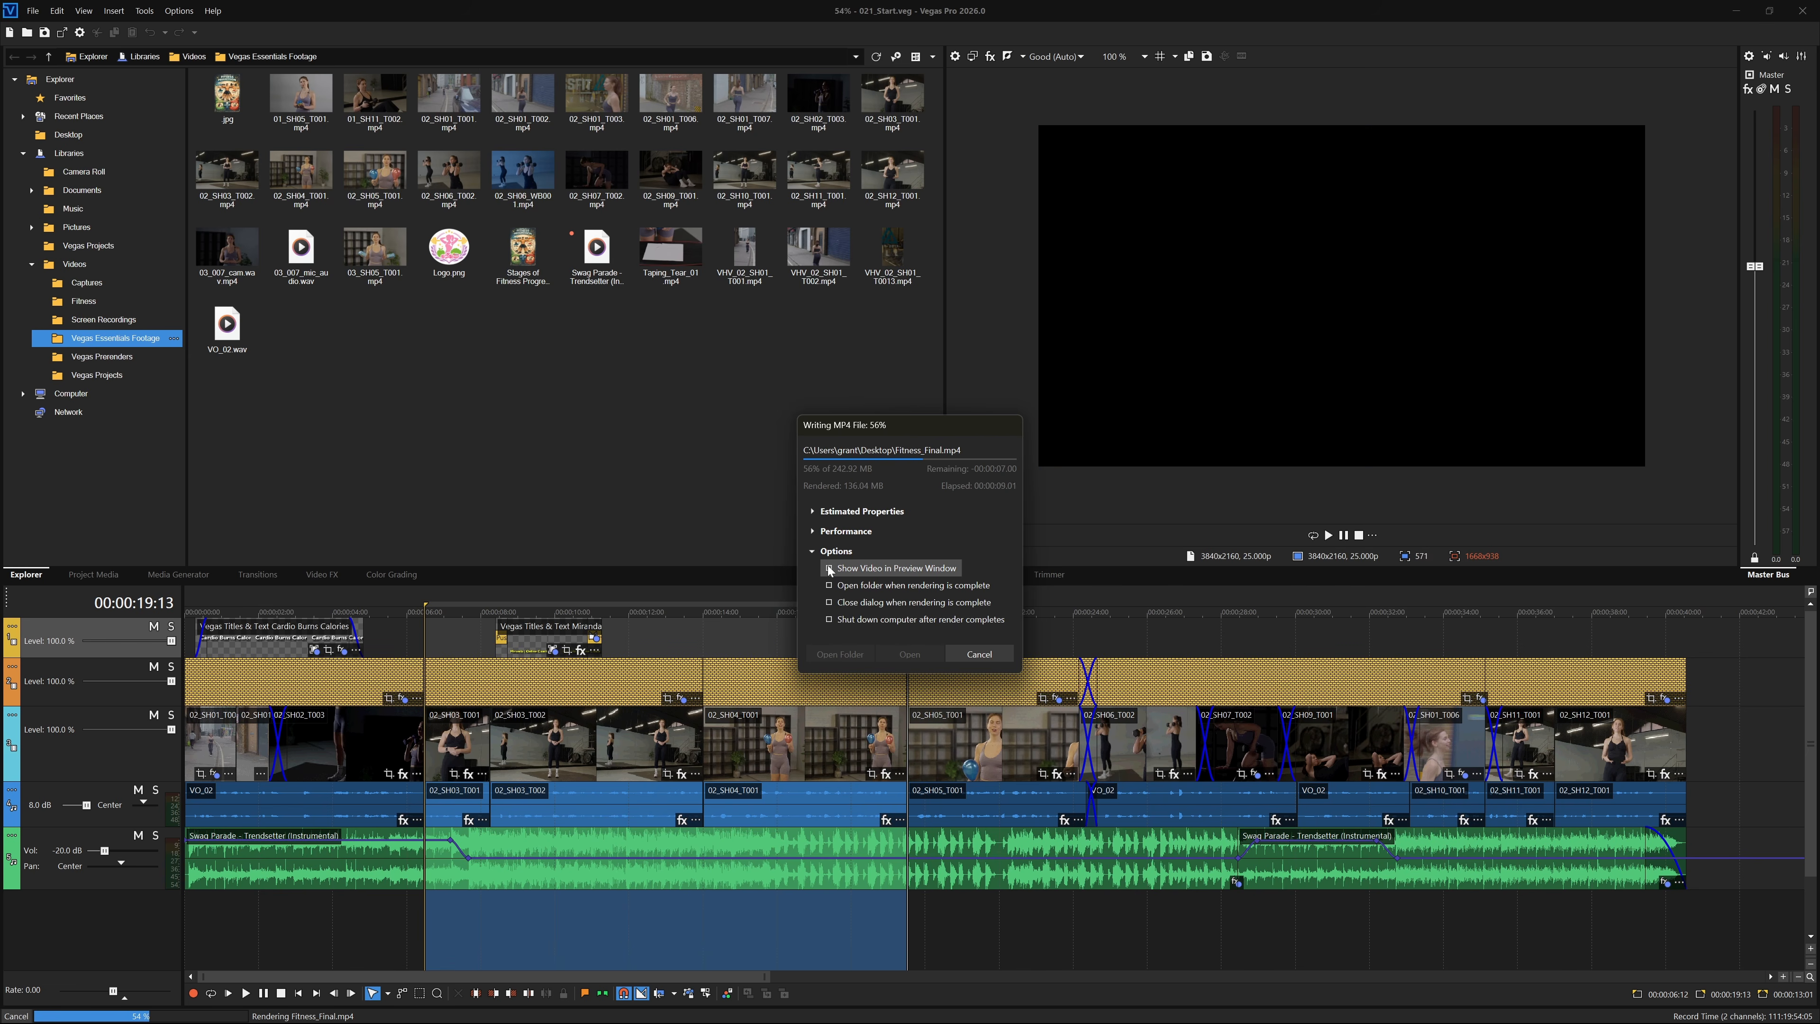
pyautogui.click(829, 568)
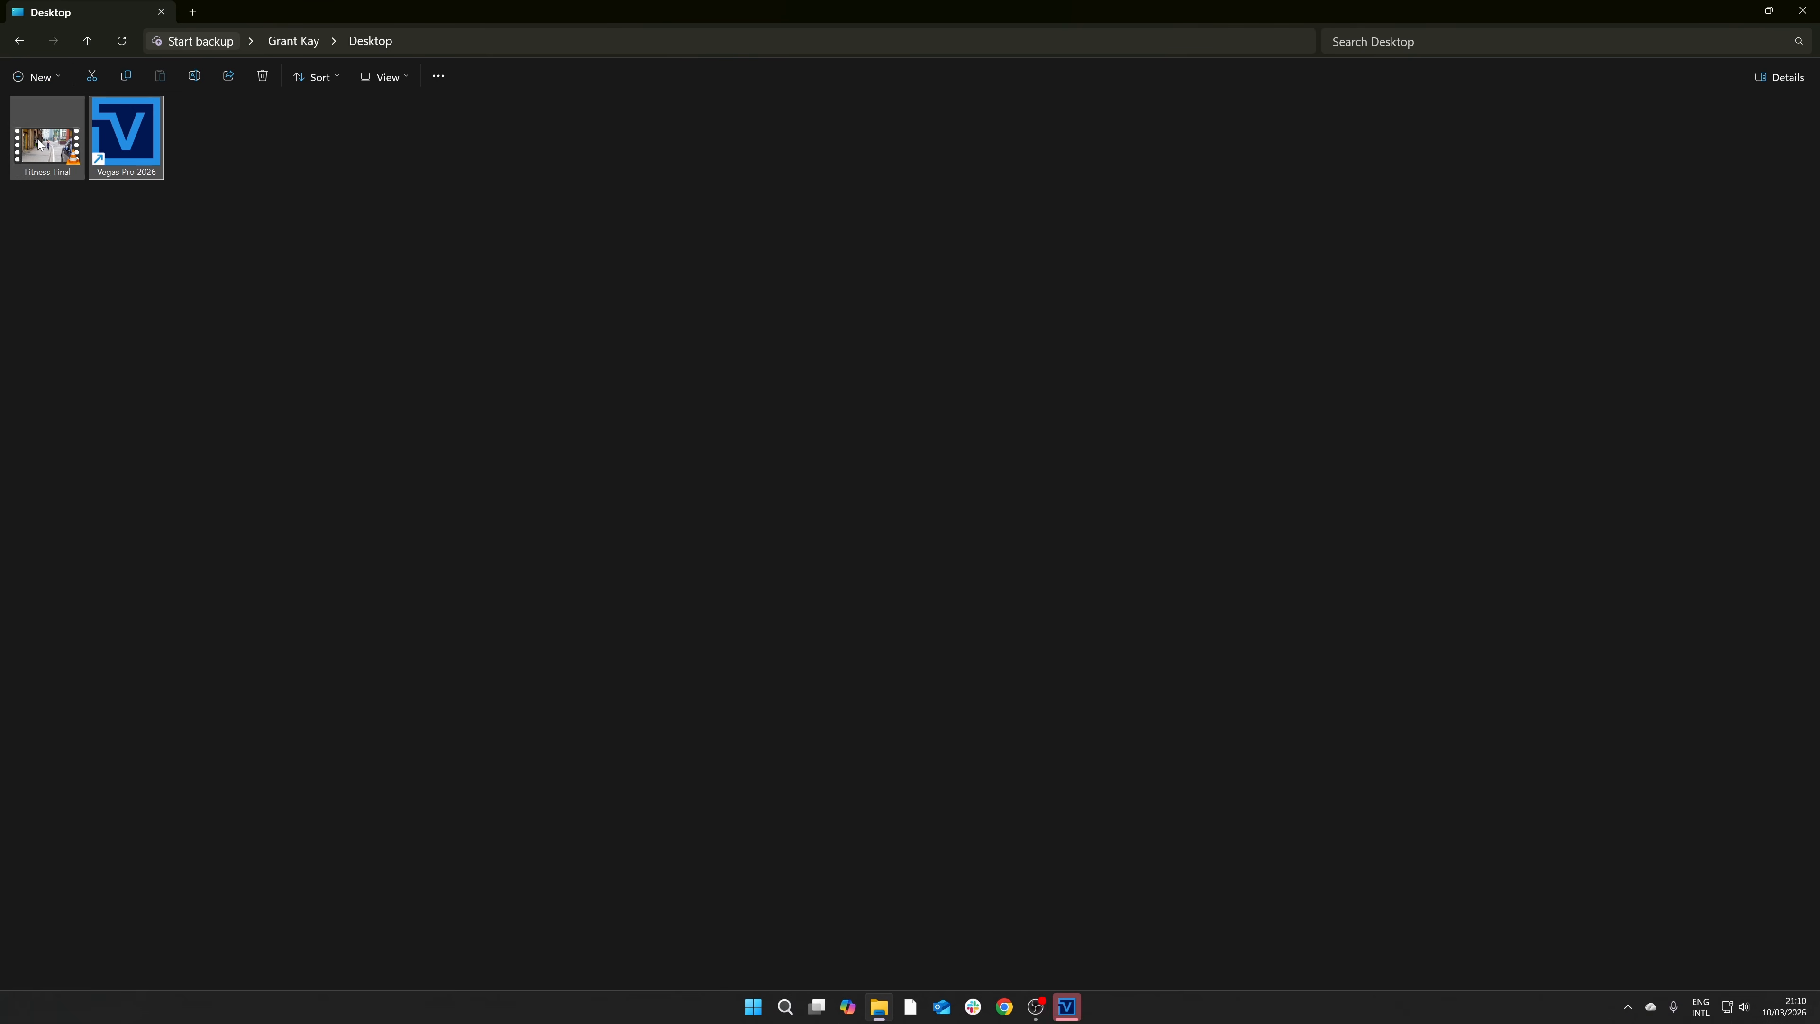
# Play the rendered Fitness_Final video from the Desktop folder in VLC media player
pyautogui.doubleClick(37, 136)
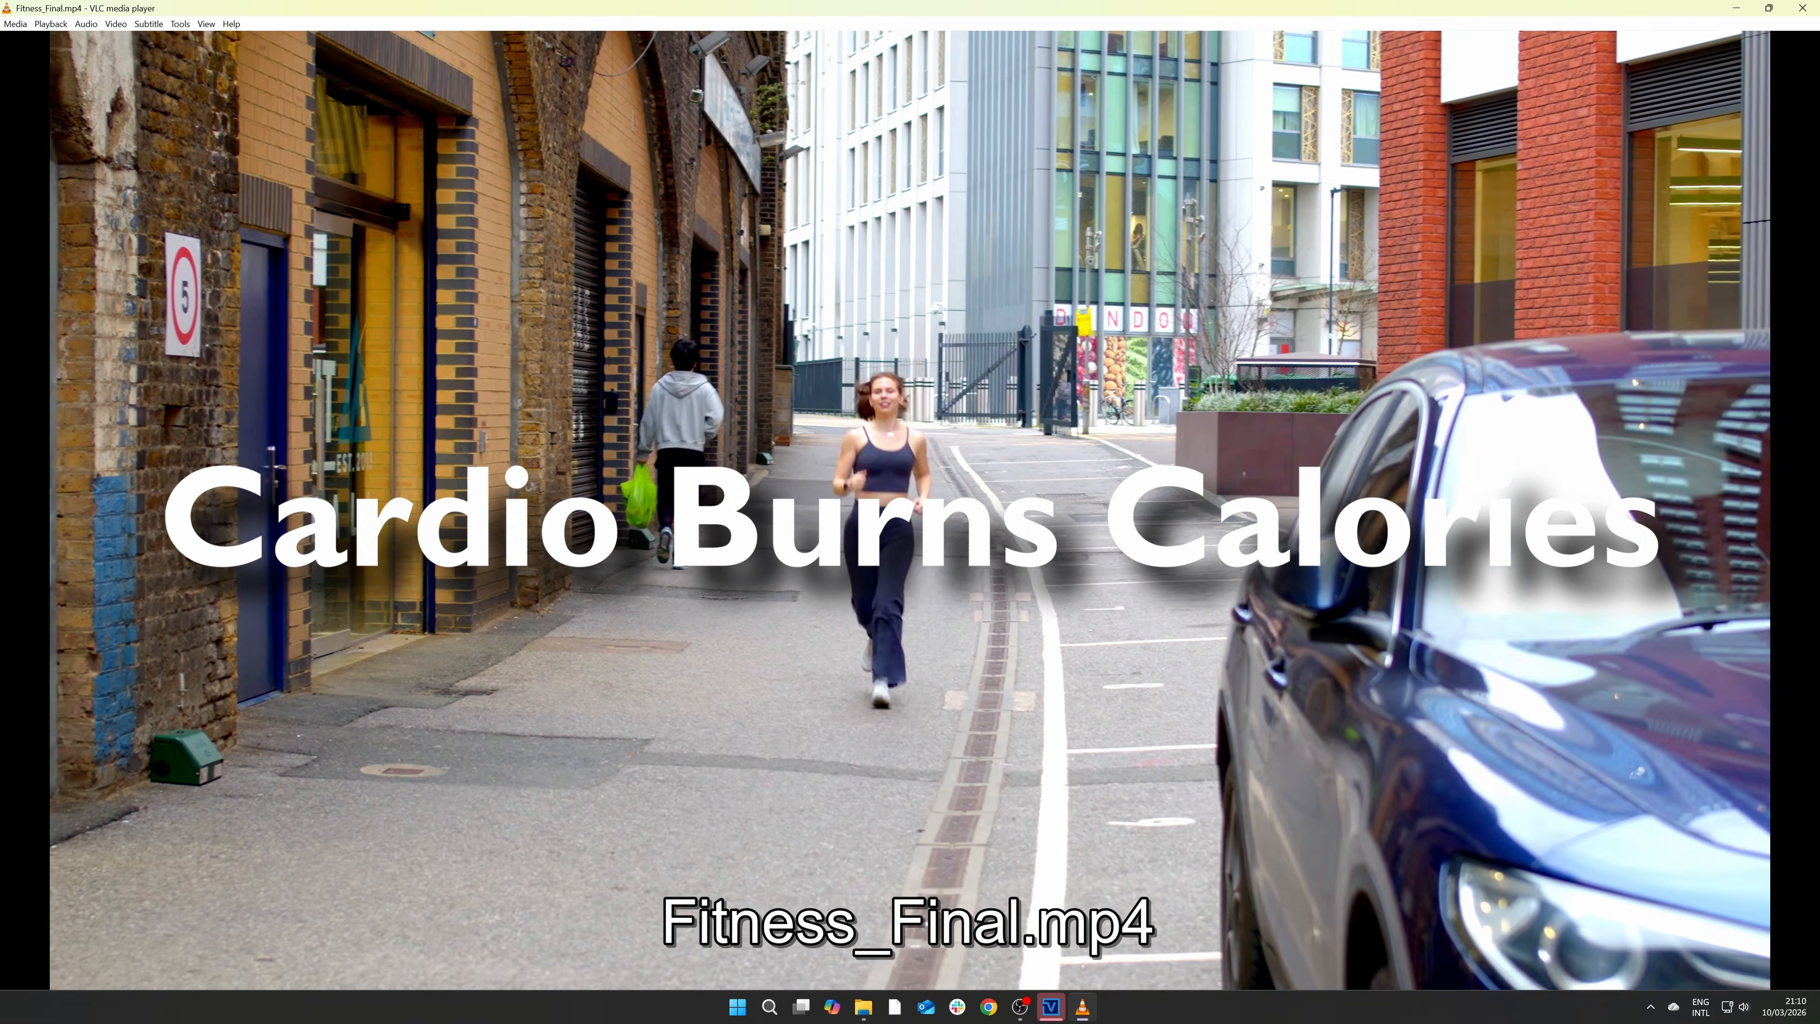